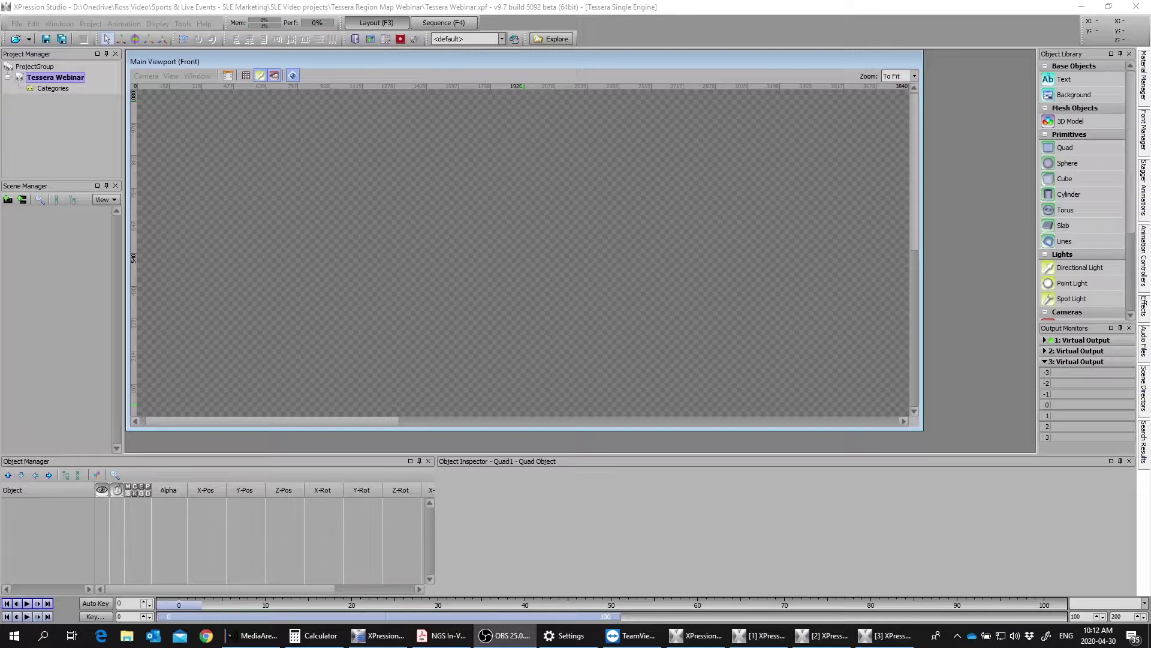
Play the 3840 intro video from the Tessera Region Map Webinar folder in Windows Media Player, and close the player after watching.
left_click(548, 39)
left_click(341, 301)
right_click(349, 291)
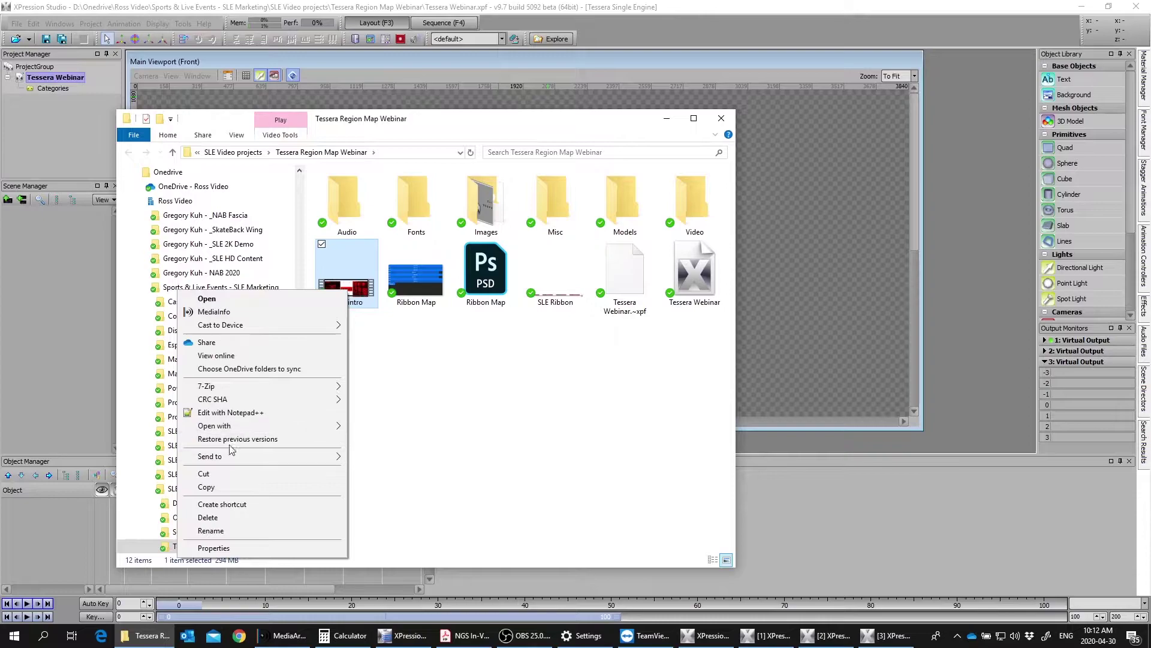
mouse_move(249, 426)
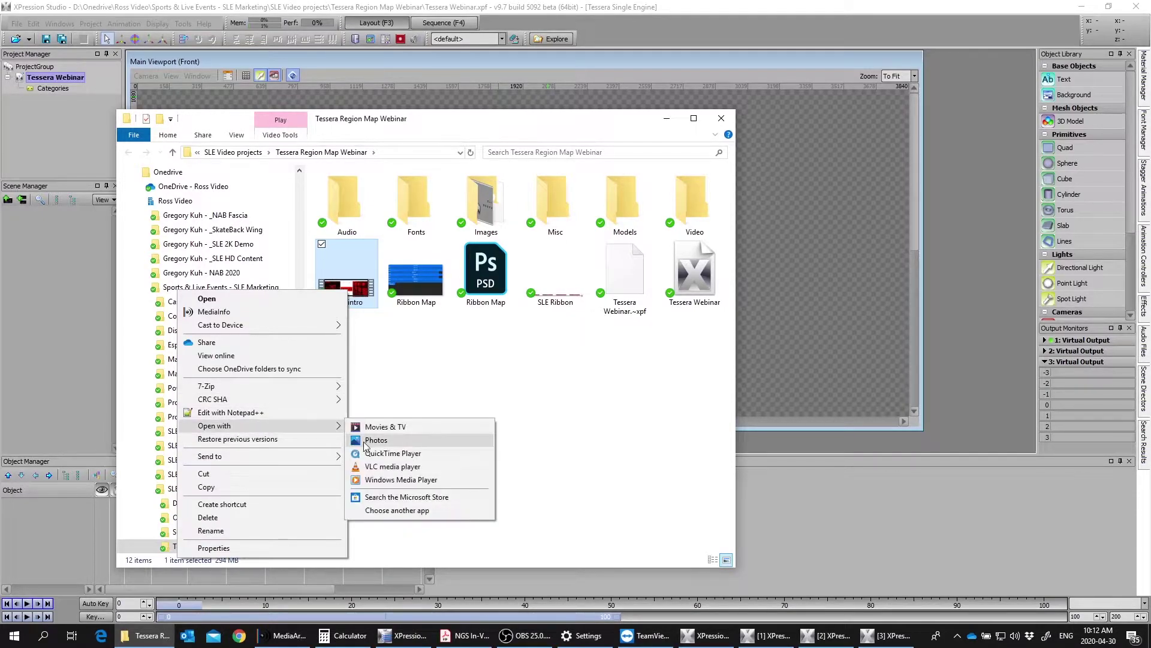
left_click(387, 479)
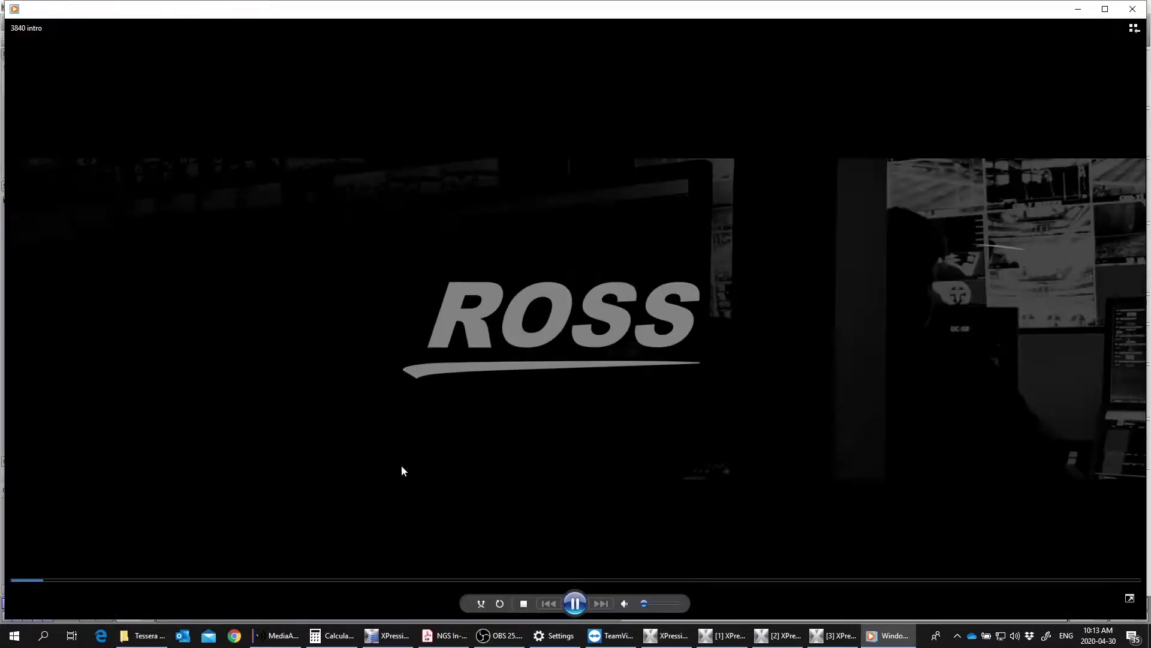
left_click_drag(606, 2, 606, 210)
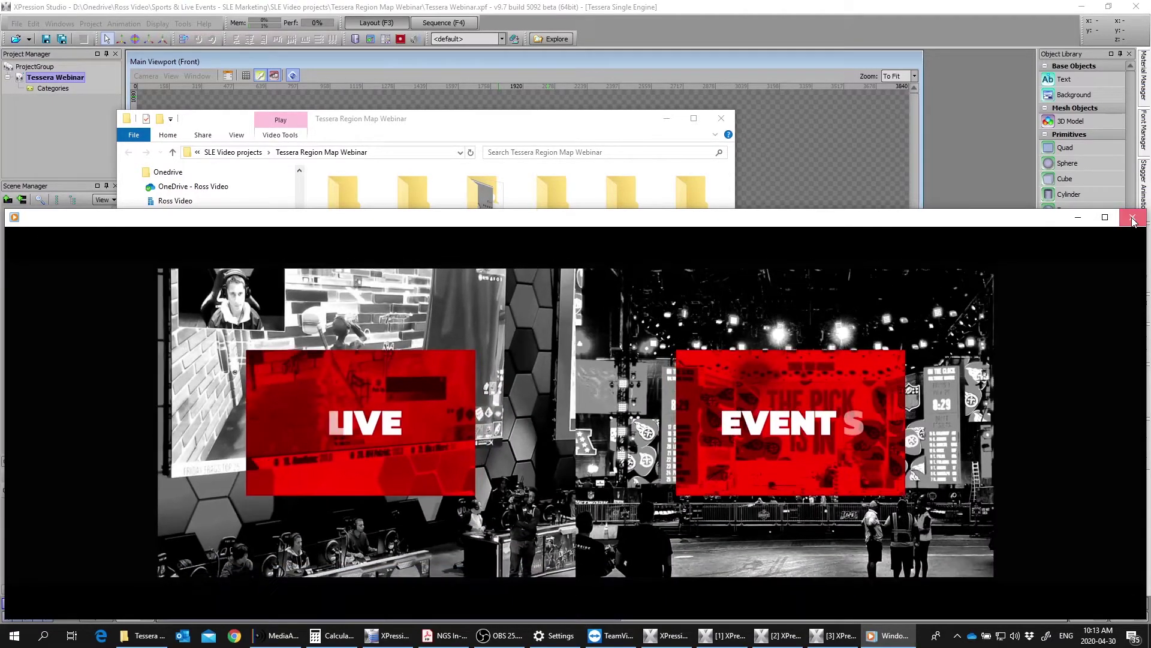
left_click(1132, 219)
Play the SLE Ribbon video in Windows Media Player and close the player after watching.
left_click(556, 298)
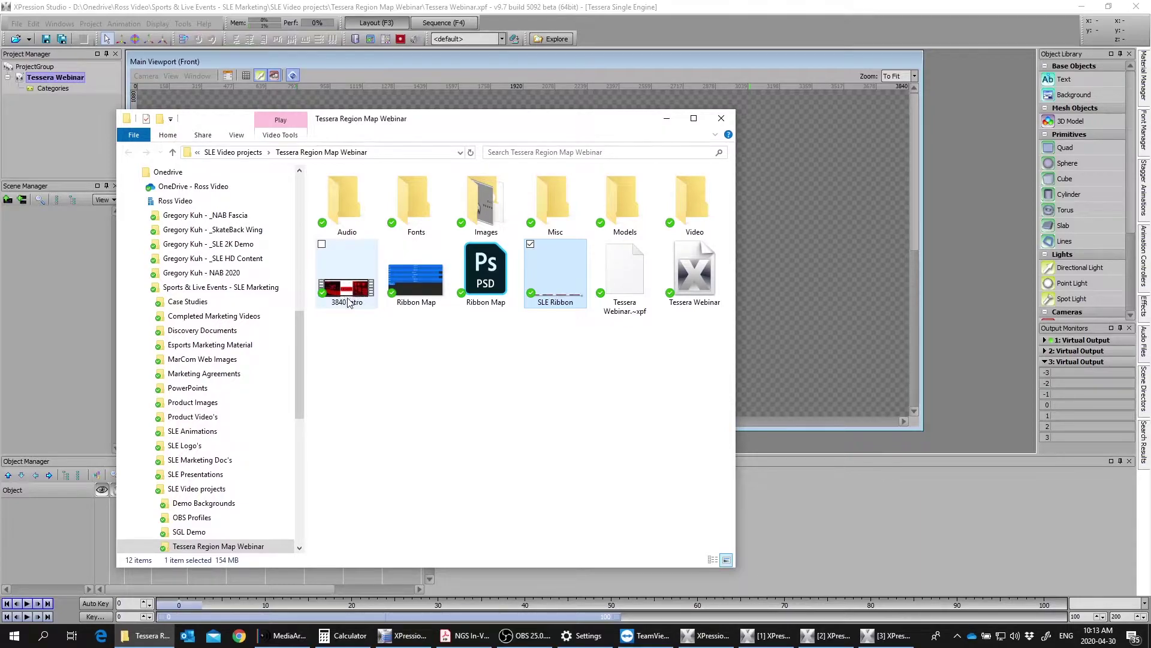
right_click(556, 297)
mouse_move(500, 430)
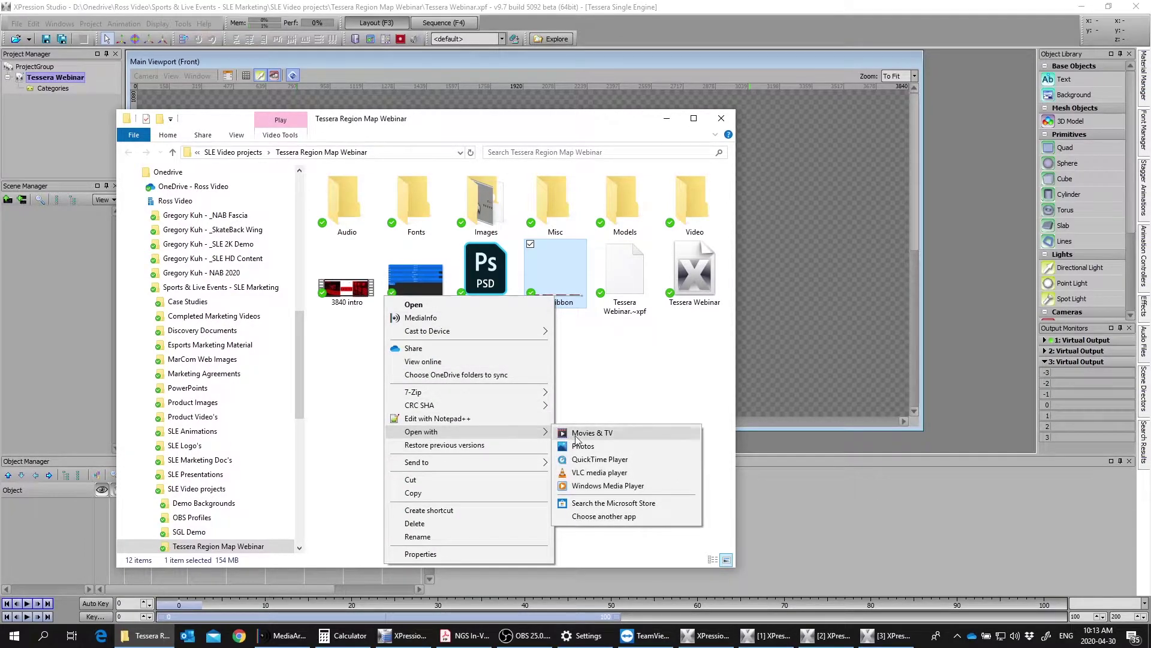
left_click(591, 486)
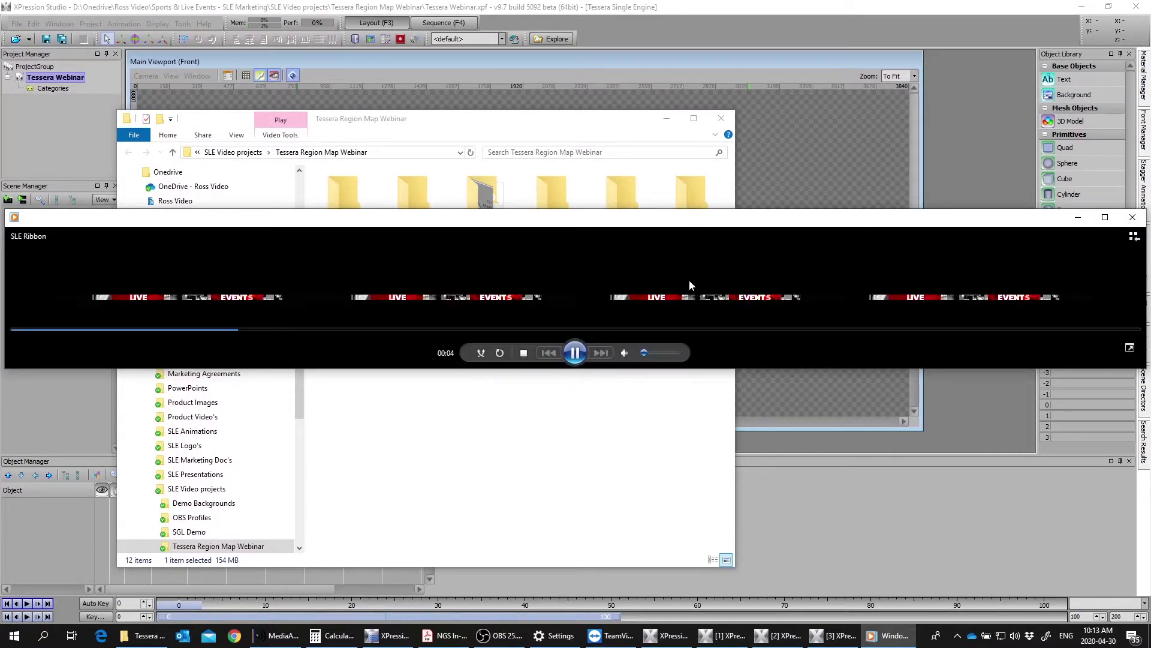
left_click(1131, 220)
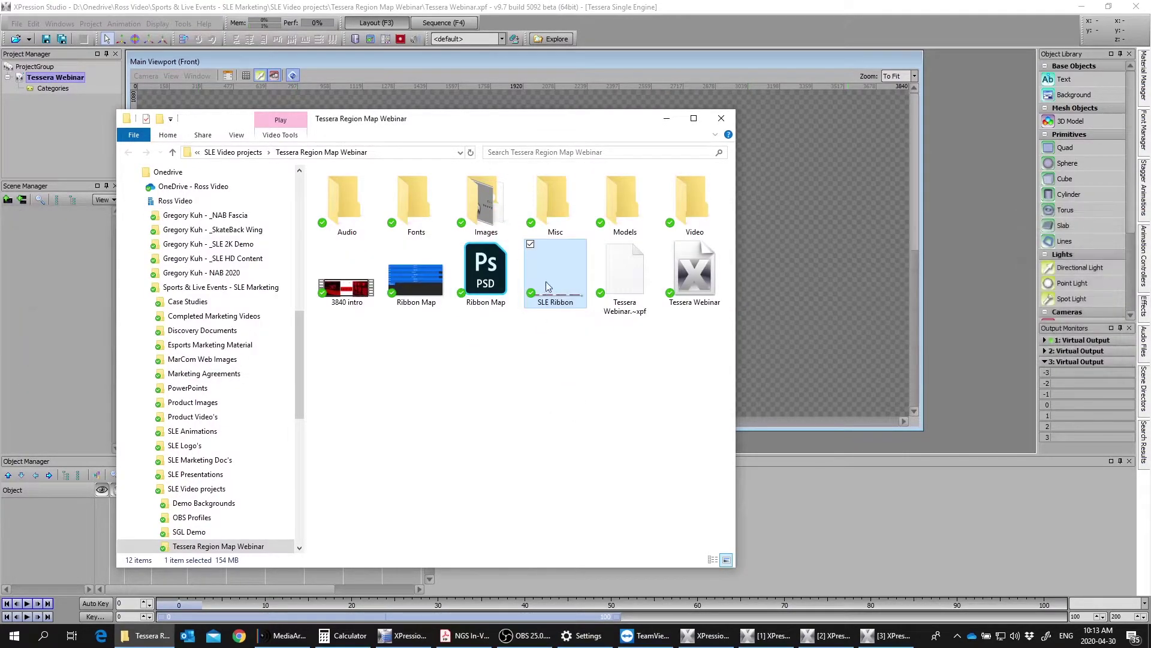
Inspect the SLE Ribbon video's resolution and frame rate in MediaInfo, and close it along with the project folder.
right_click(555, 280)
left_click(444, 304)
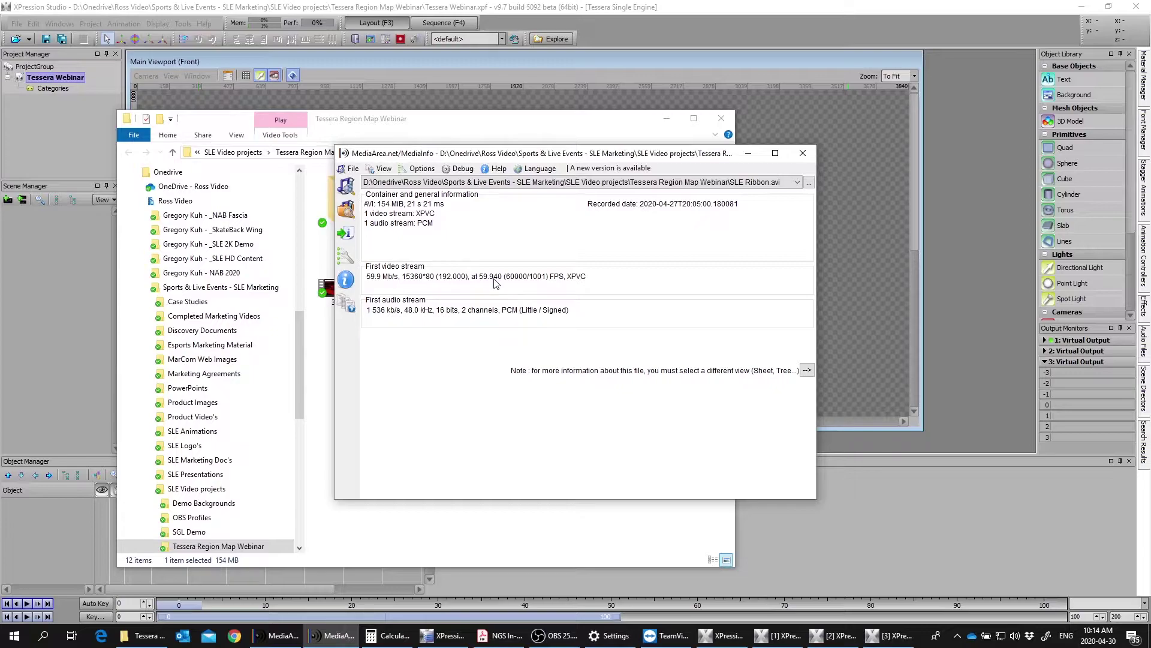
left_click(803, 153)
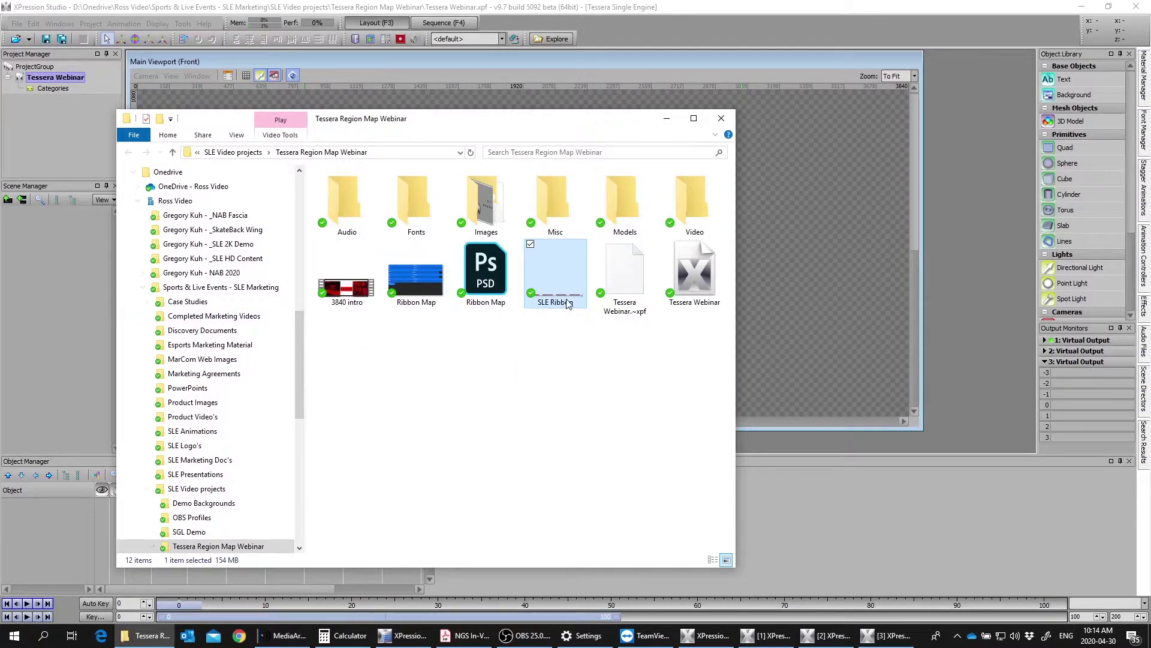
mouse_move(566, 306)
left_click(721, 119)
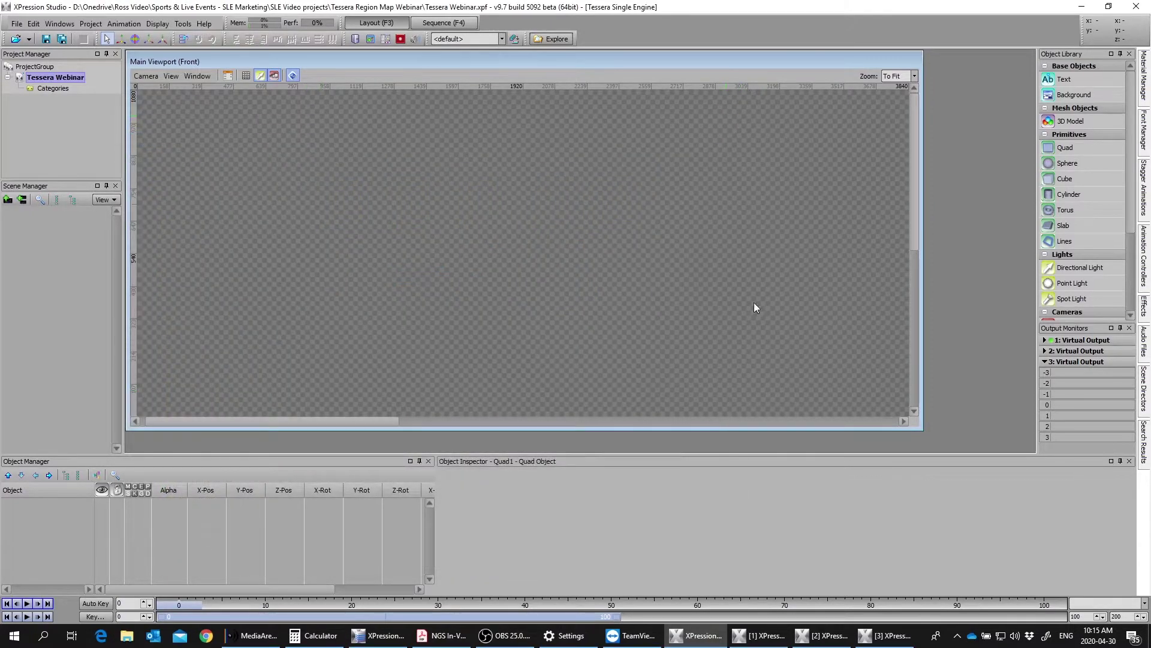
Shrink the main viewport window slightly and collapse the third virtual output monitor.
left_click_drag(922, 429, 891, 406)
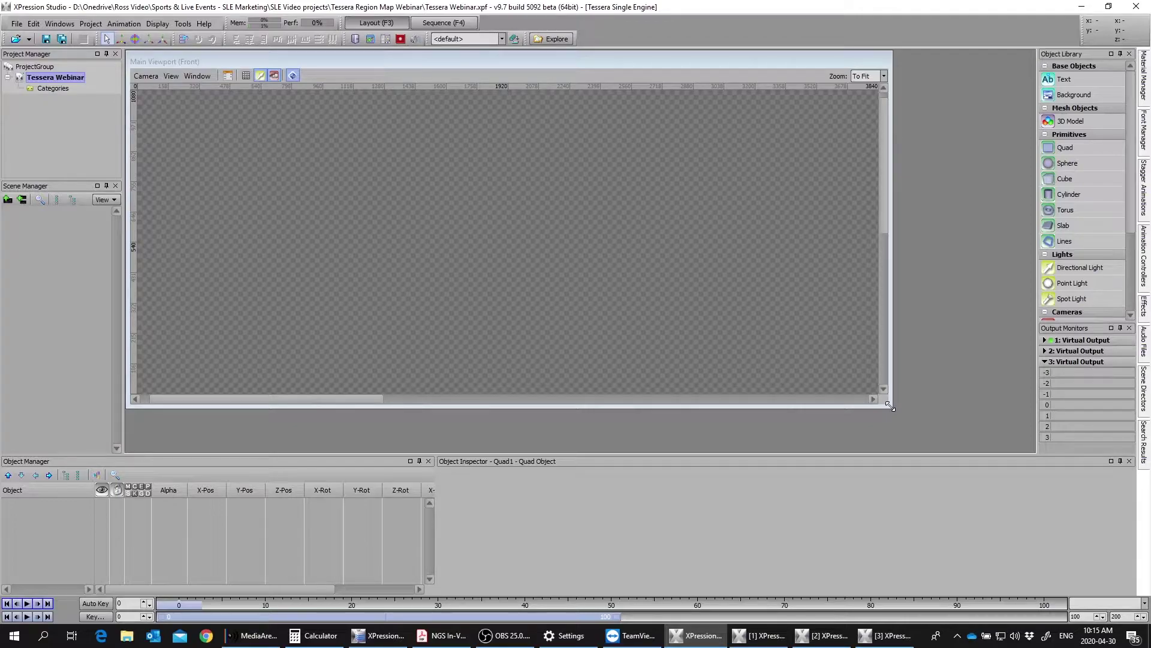
left_click(33, 24)
mouse_move(66, 207)
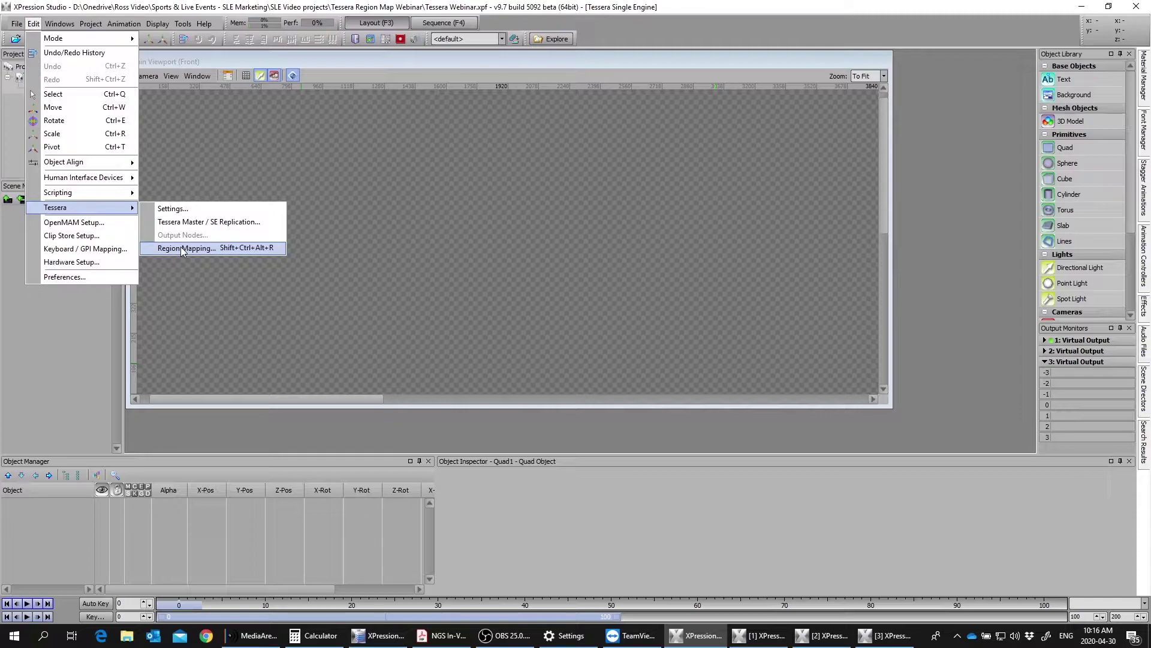
left_click(966, 344)
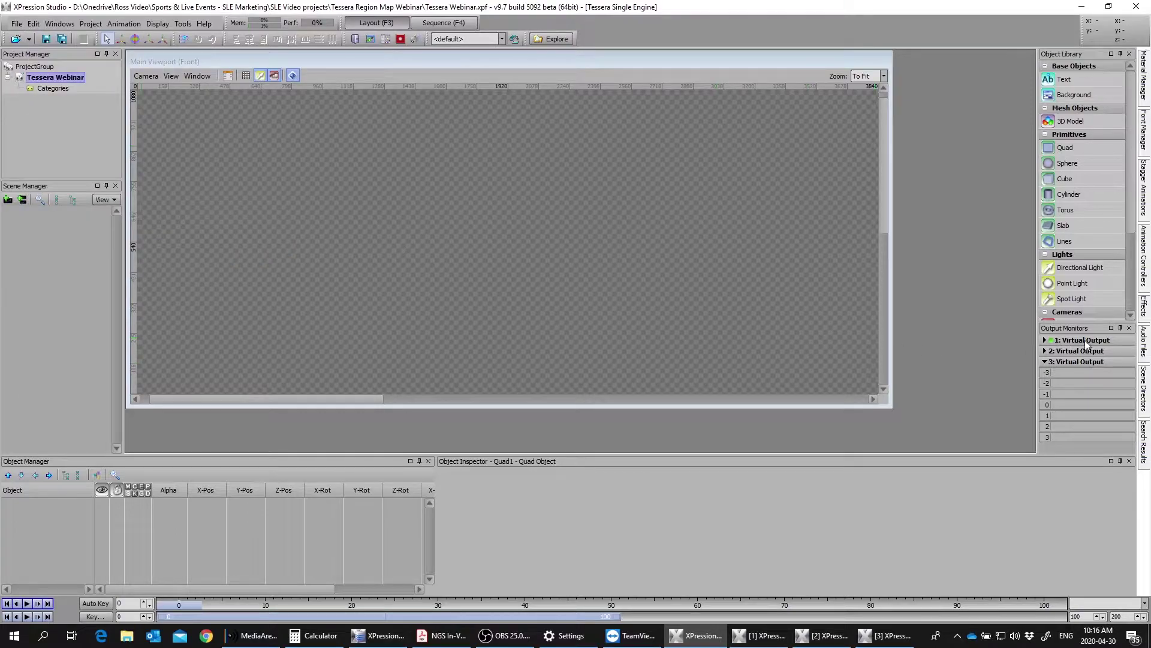
left_click(1044, 362)
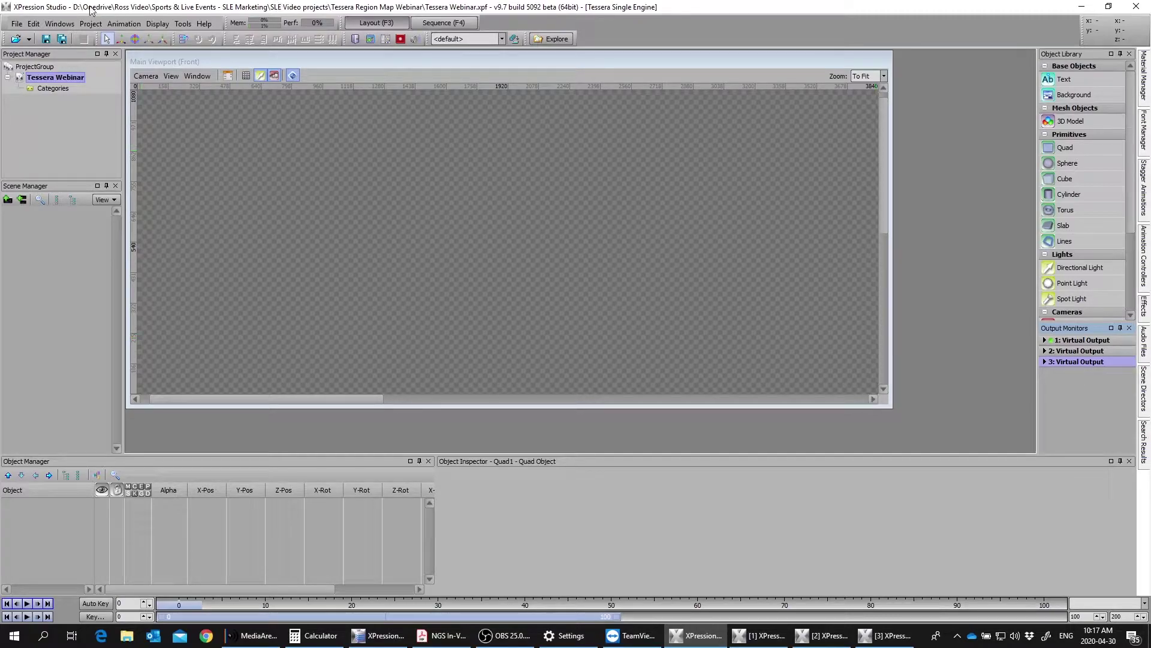
Set the Tessera mode to Single Engine in the Tessera settings and apply it.
left_click(33, 24)
mouse_move(75, 214)
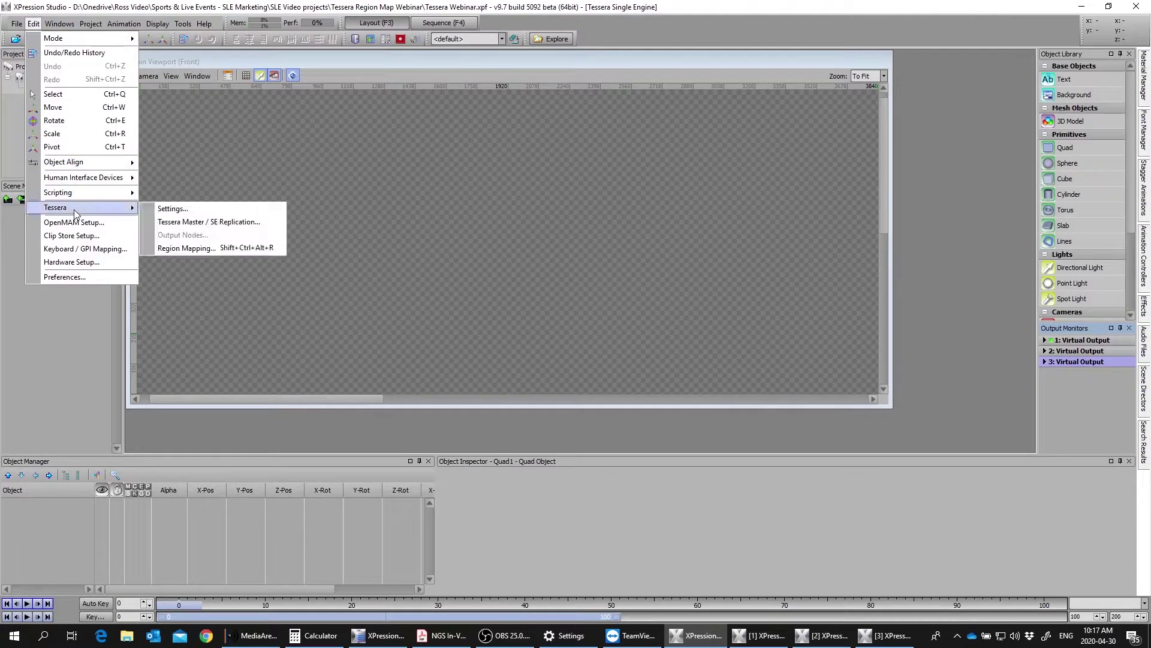
left_click(189, 210)
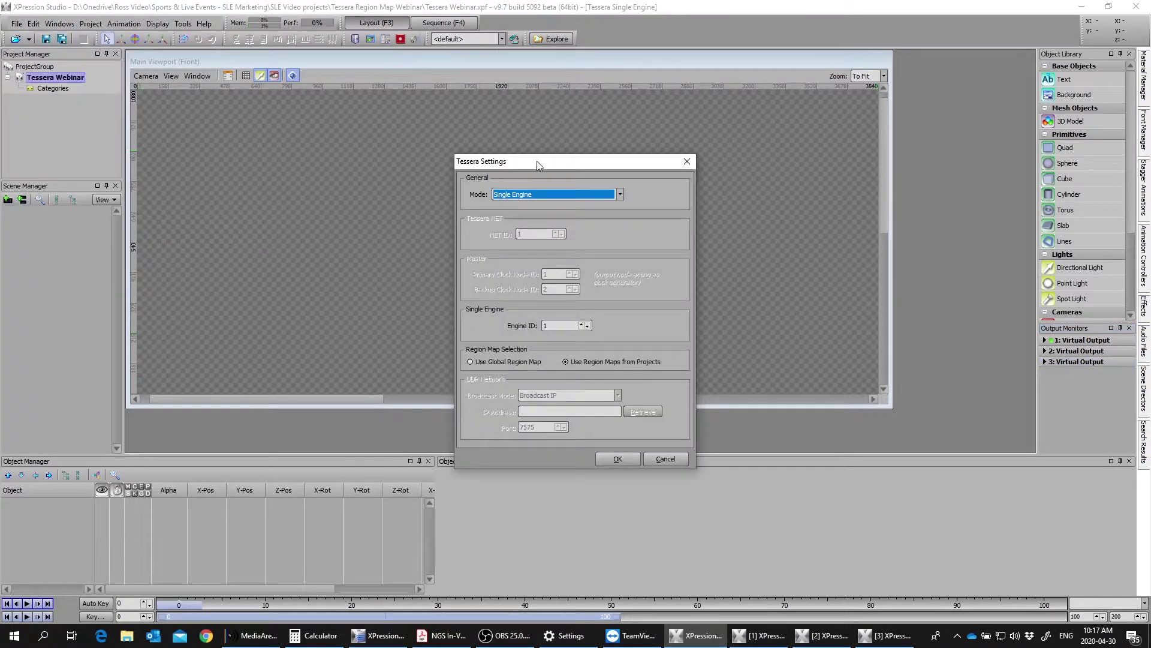
left_click_drag(545, 167, 469, 173)
left_click(540, 198)
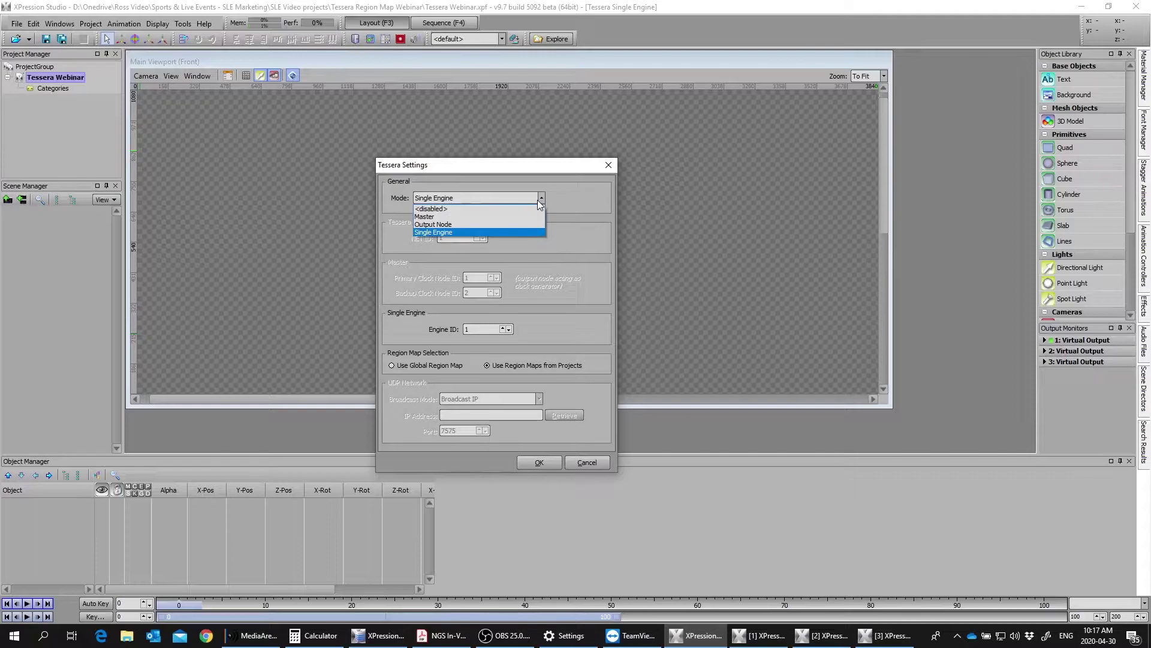
left_click(438, 207)
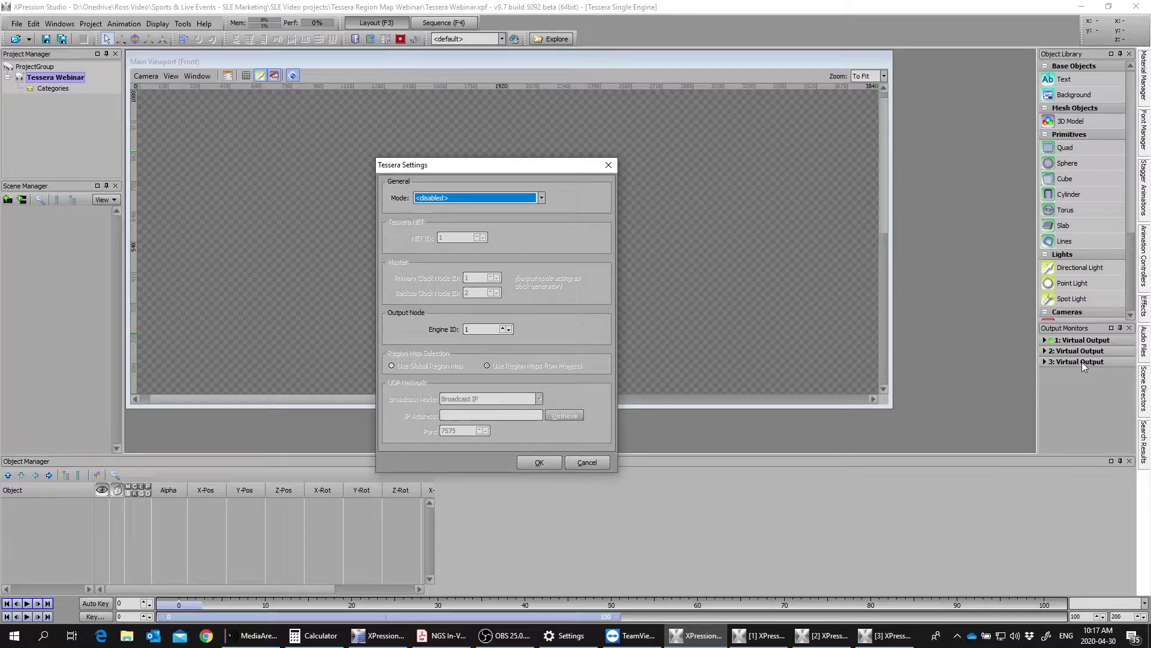
left_click(542, 198)
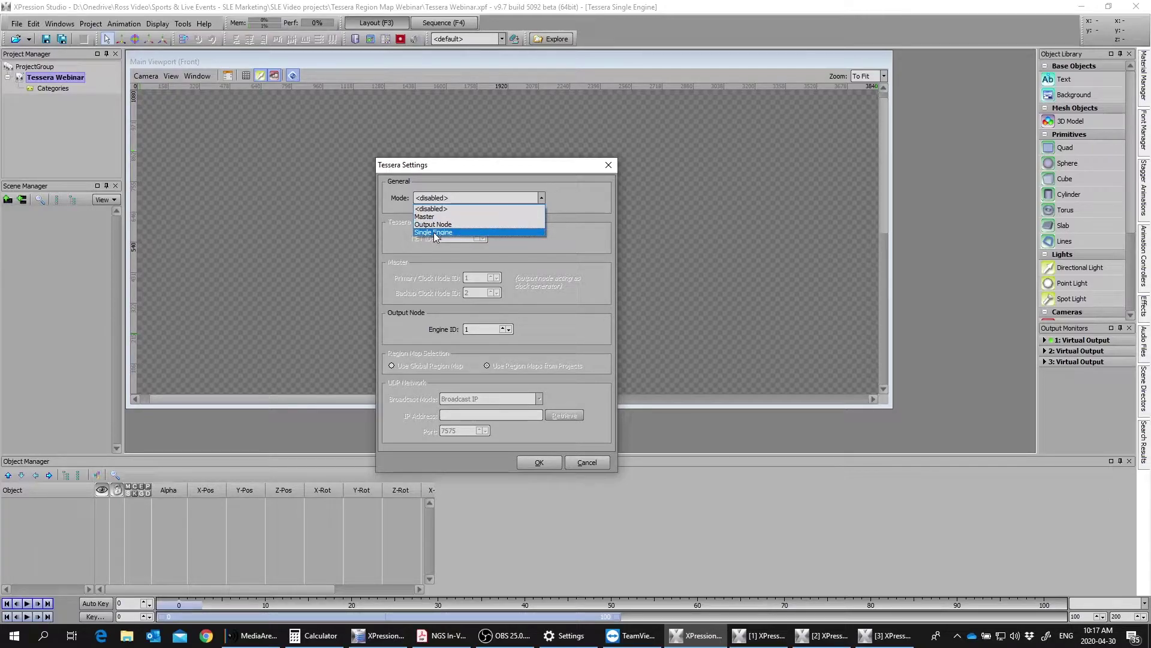
left_click(439, 233)
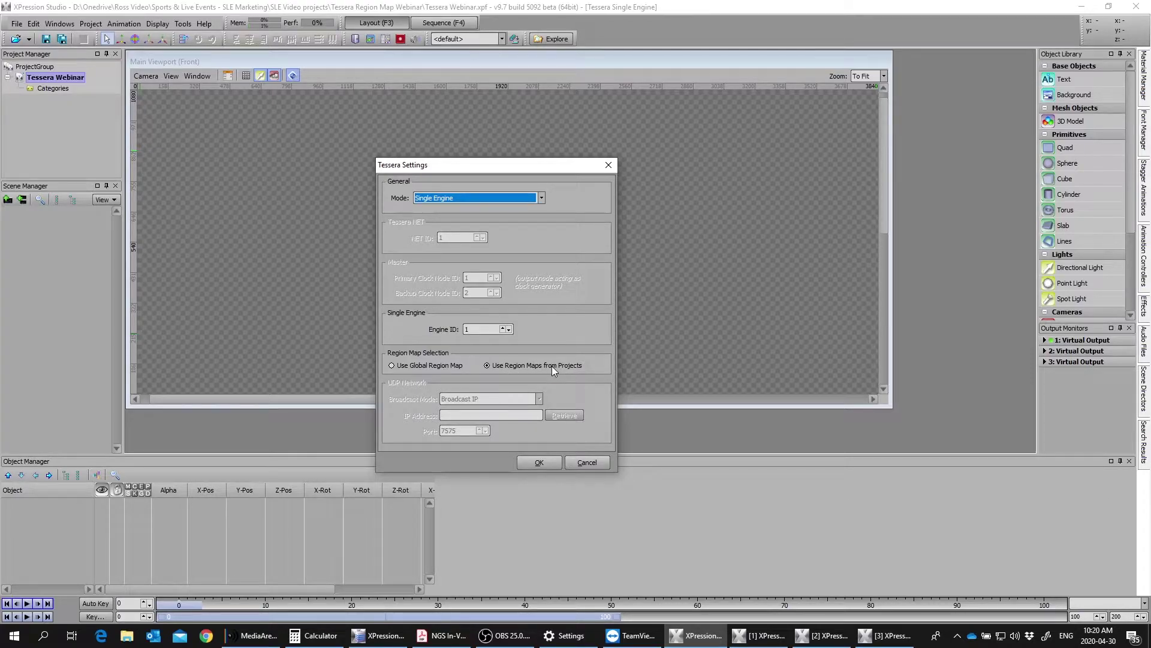
left_click(539, 462)
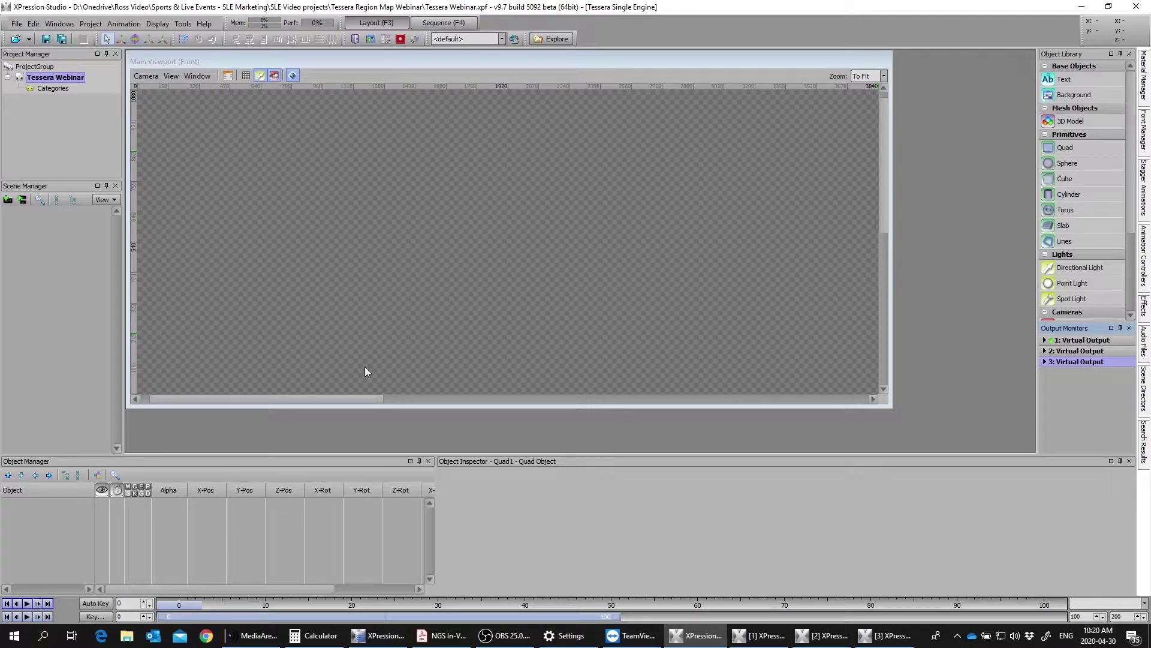
left_click(7, 201)
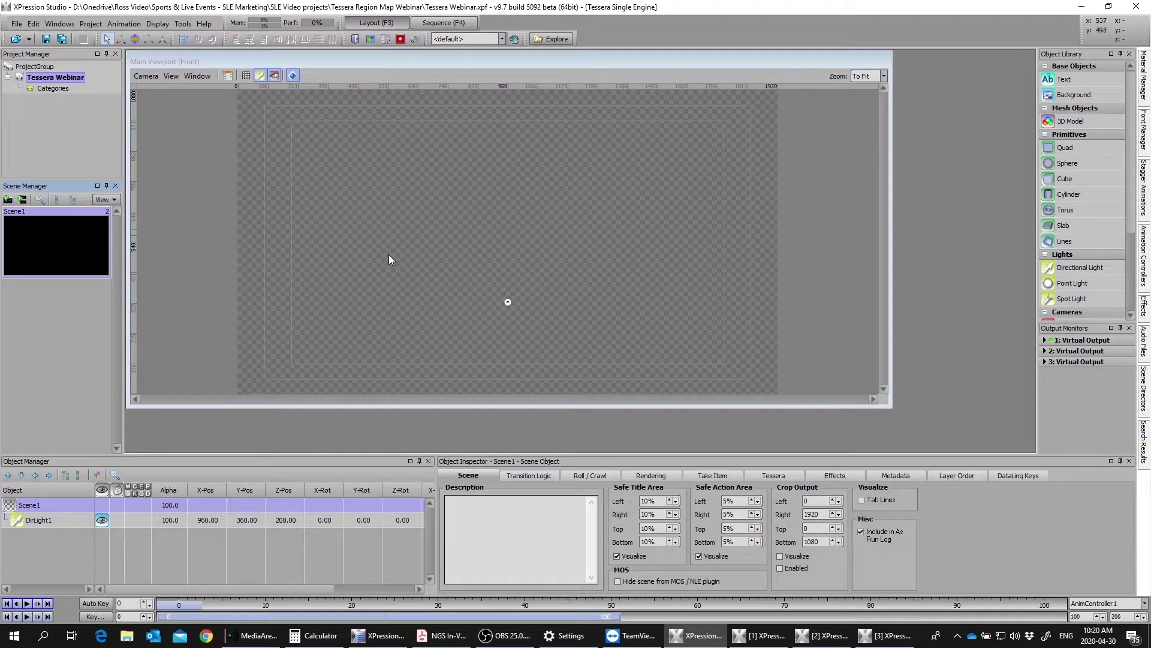
right_click(60, 245)
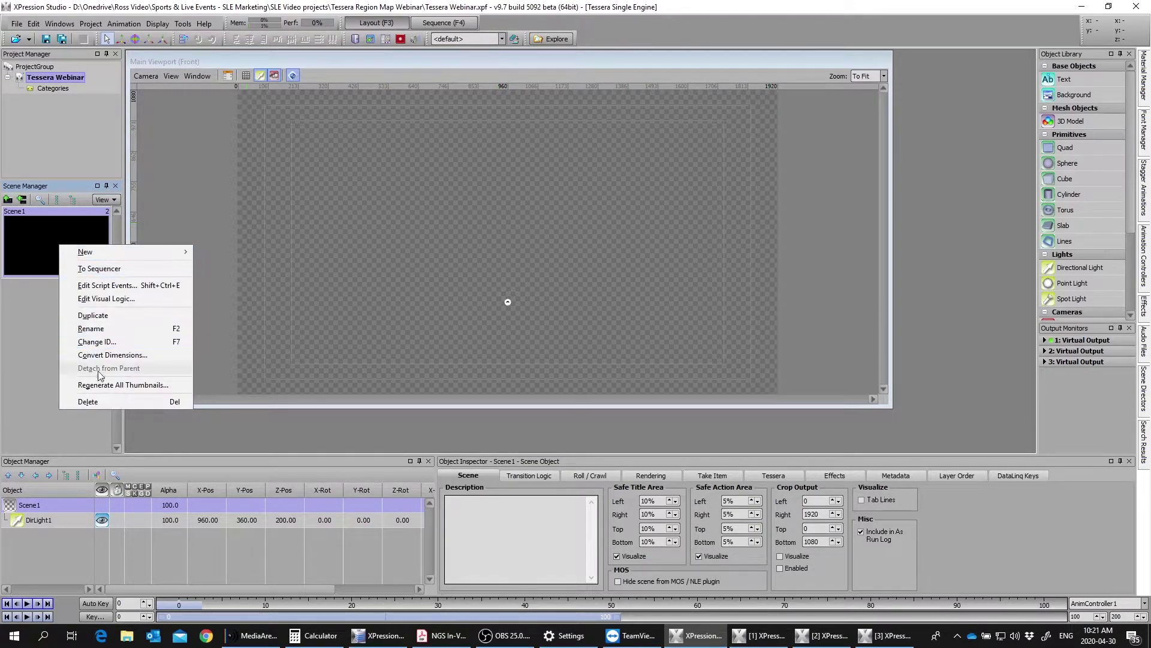
left_click(96, 403)
left_click(551, 334)
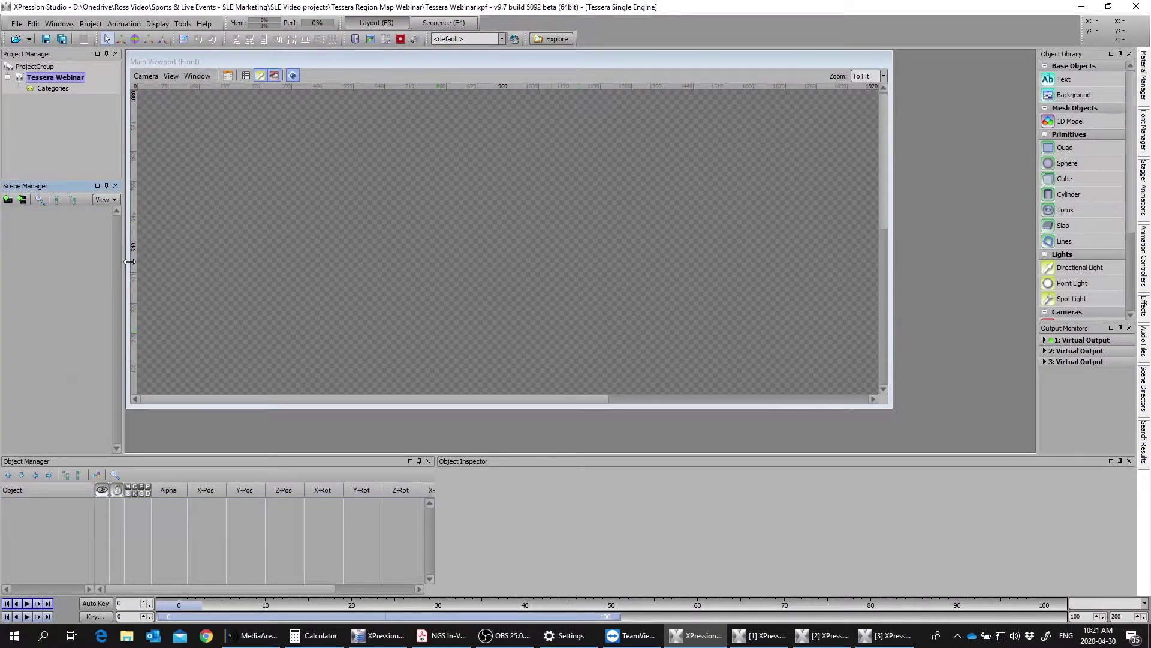
right_click(11, 215)
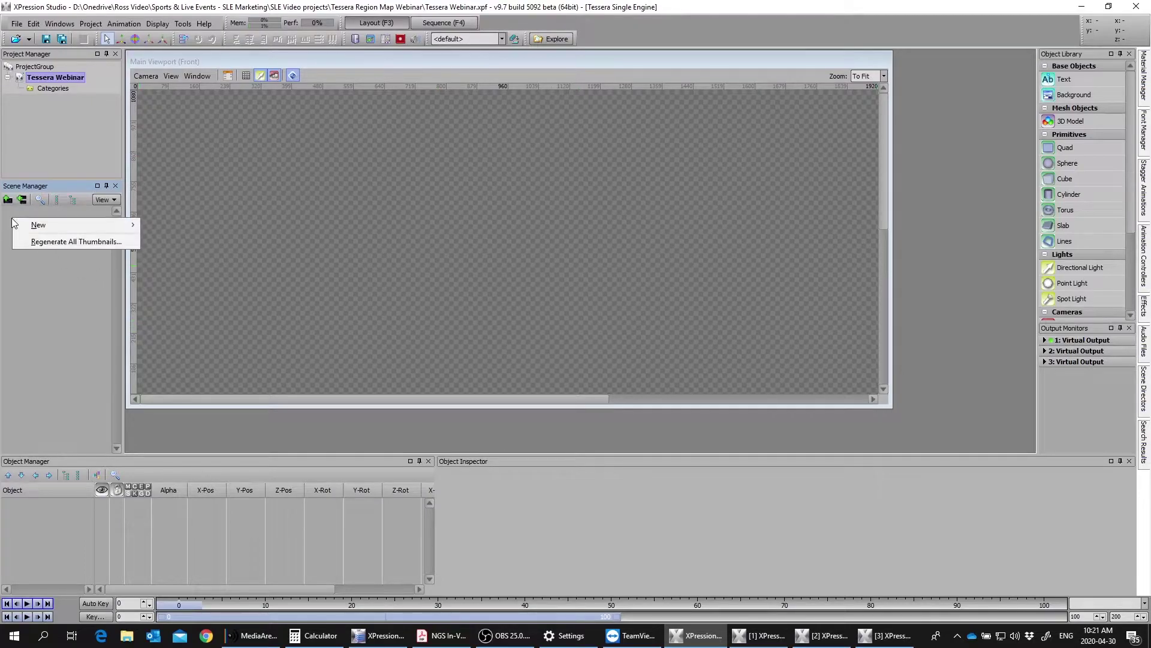
left_click(36, 275)
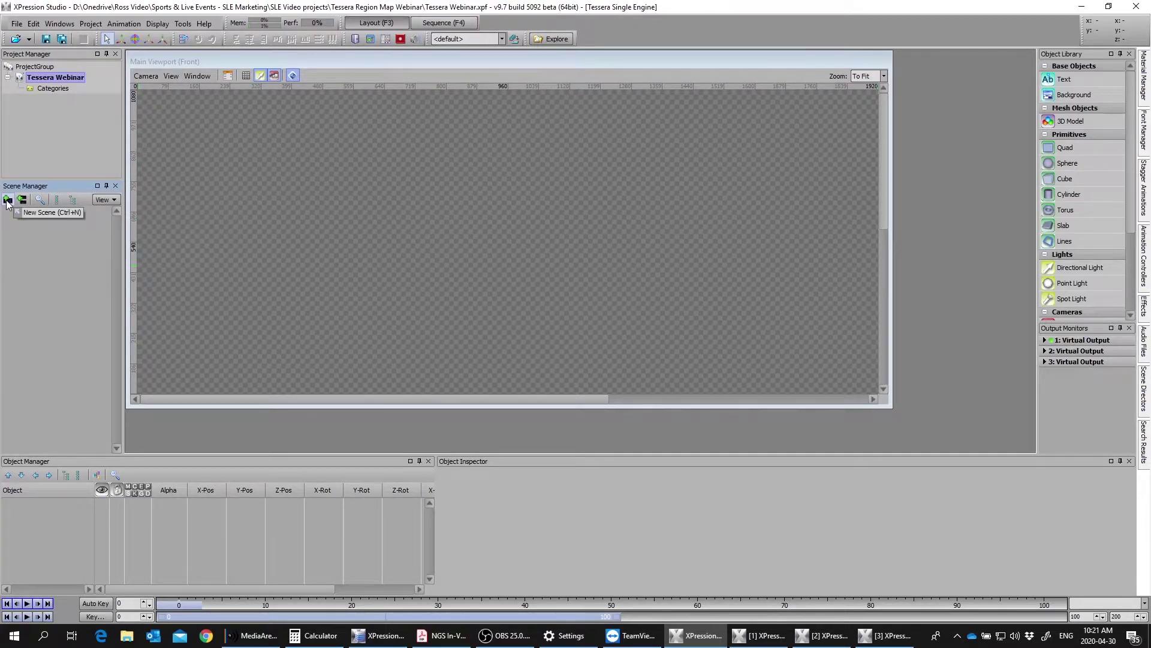
Start a new custom size scene with a frame size of 3840 wide by 1080 high.
right_click(32, 229)
mouse_move(67, 238)
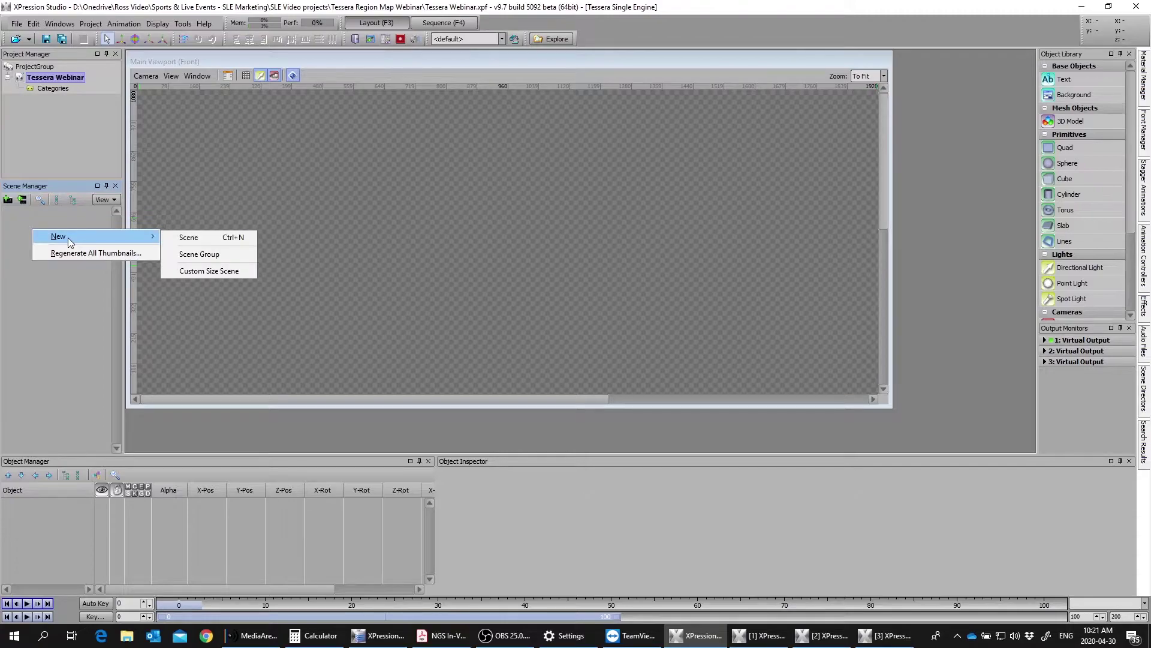
left_click(210, 271)
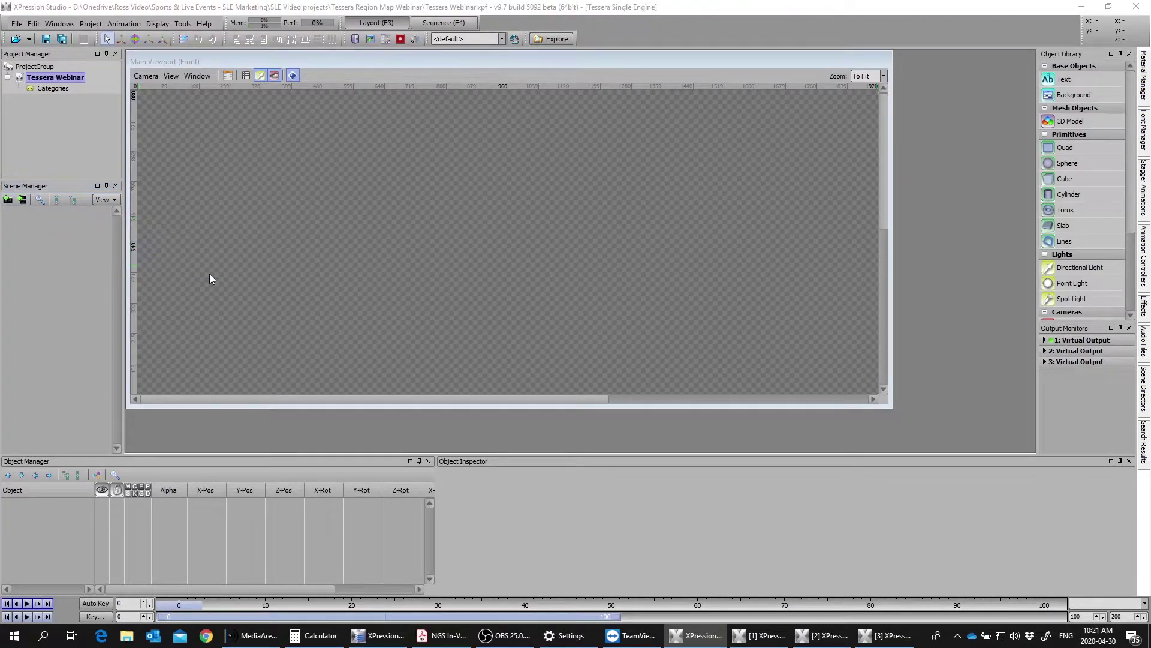
left_click_drag(570, 278, 517, 226)
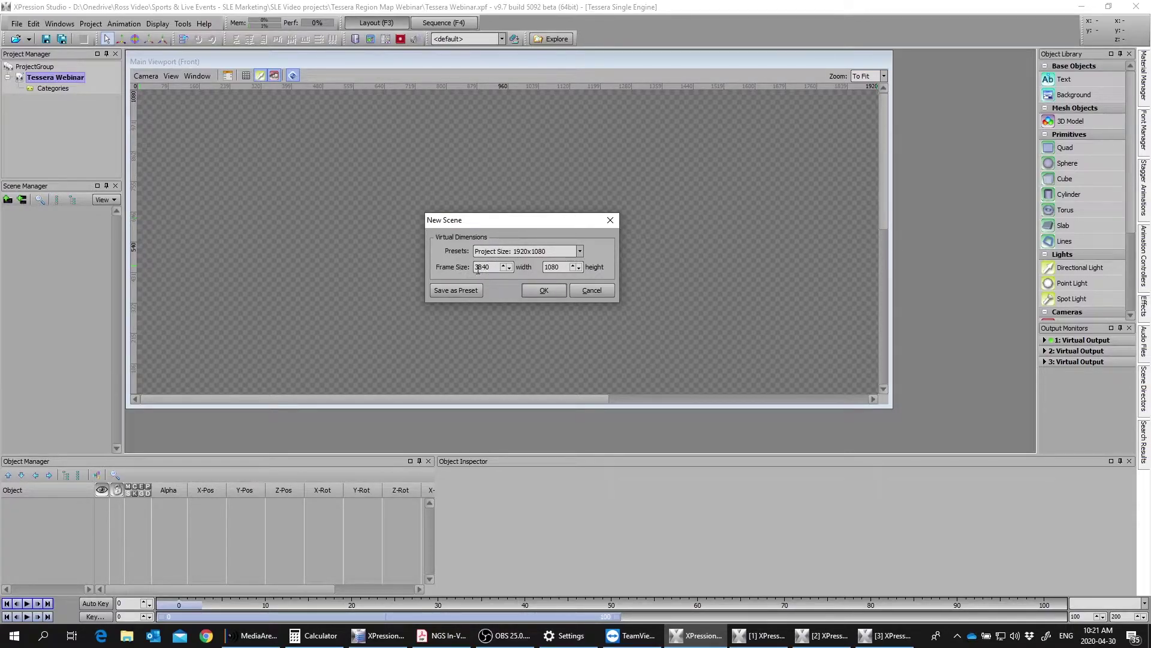
left_click(558, 269)
left_click_drag(510, 224, 498, 218)
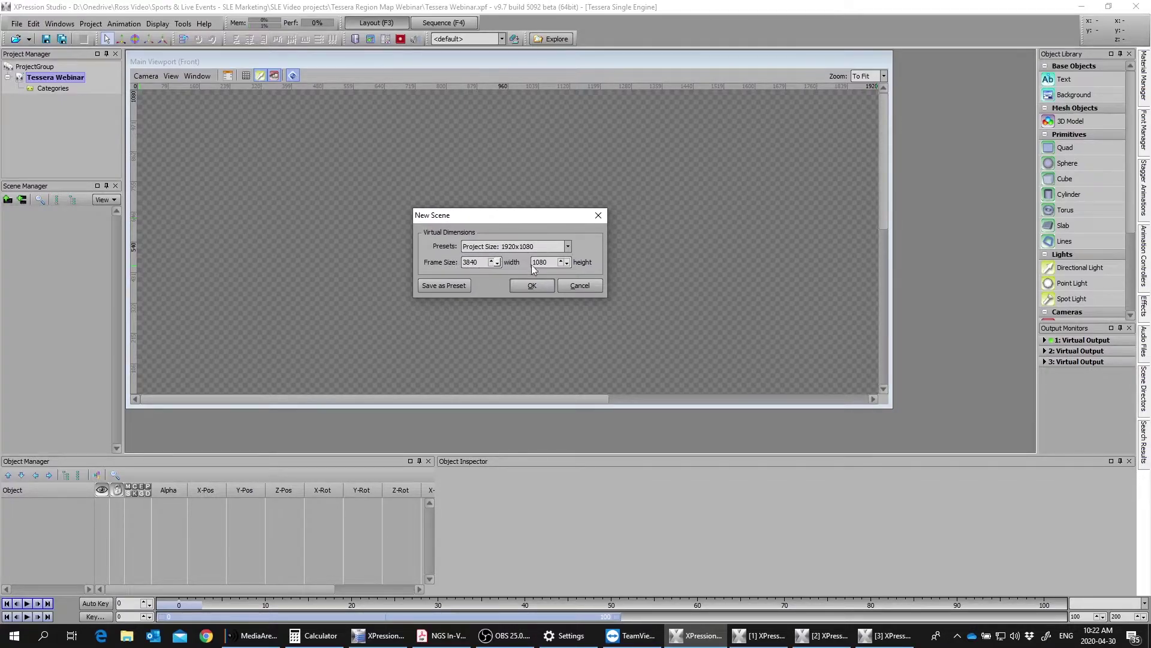
Save the 3840x1080 frame size as a scene preset named "Full display".
left_click(451, 286)
left_click_drag(560, 279, 460, 319)
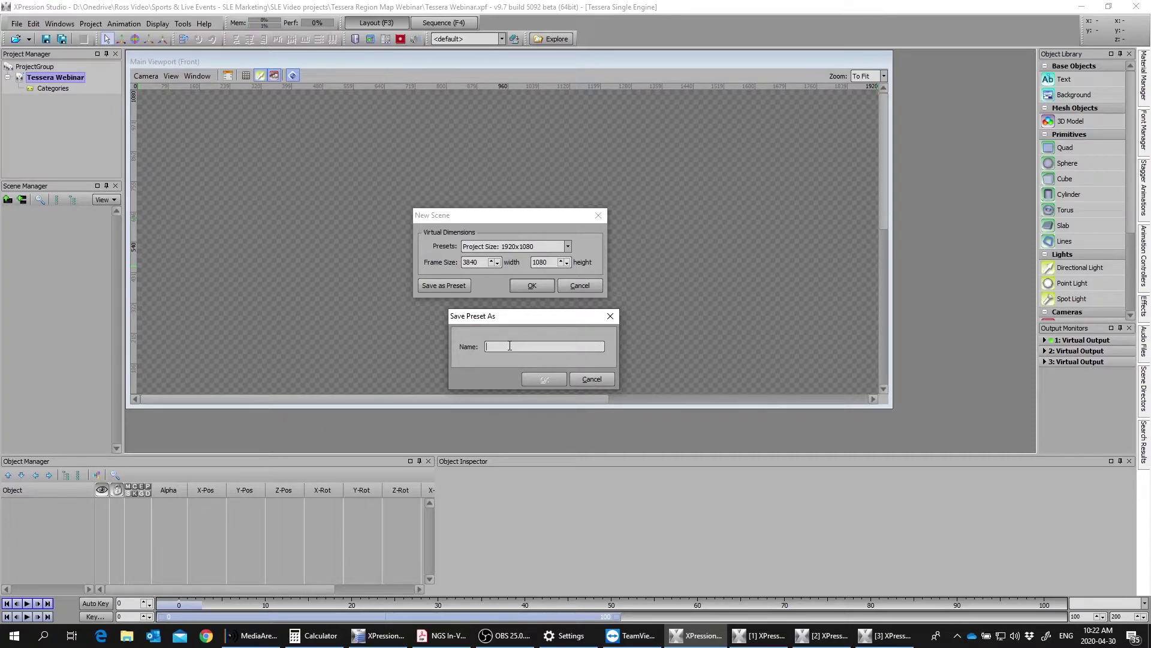
type("fULL dISPLAY")
key("BackSpace")
key("BackSpace")
key("BackSpace")
key("BackSpace")
key("BackSpace")
key("BackSpace")
key("BackSpace")
key("BackSpace")
key("BackSpace")
key("BackSpace")
type("Full dislaplay")
left_click(545, 379)
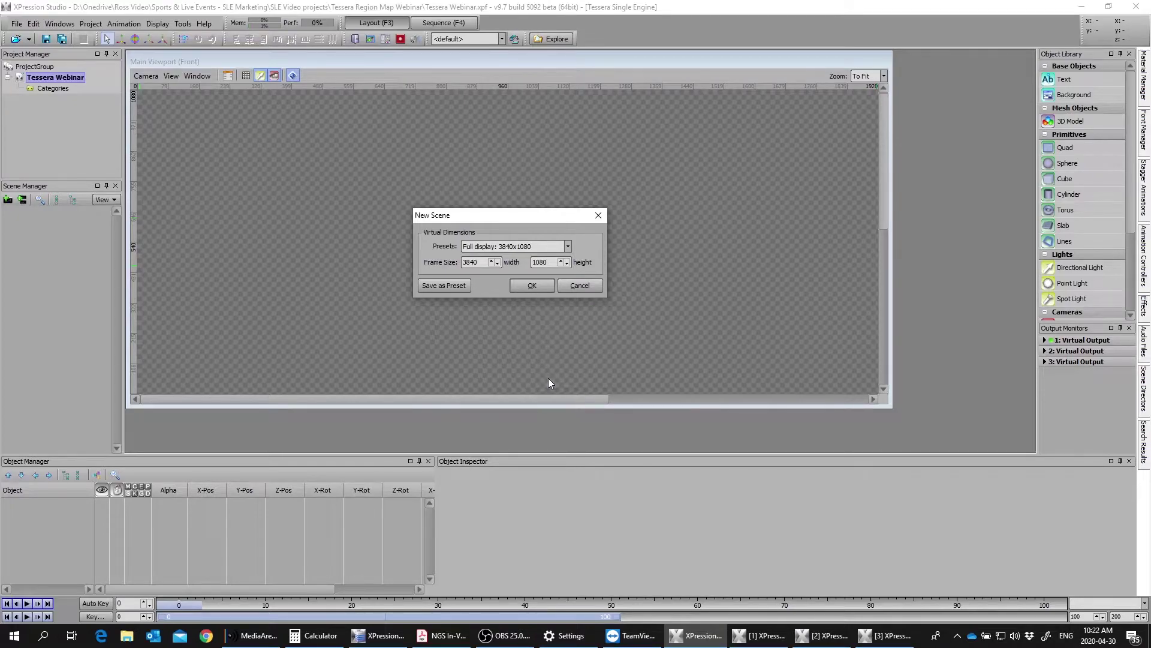
Compare the available size presets and create the new scene from the "Full display: 3840x1080" preset.
left_click(566, 246)
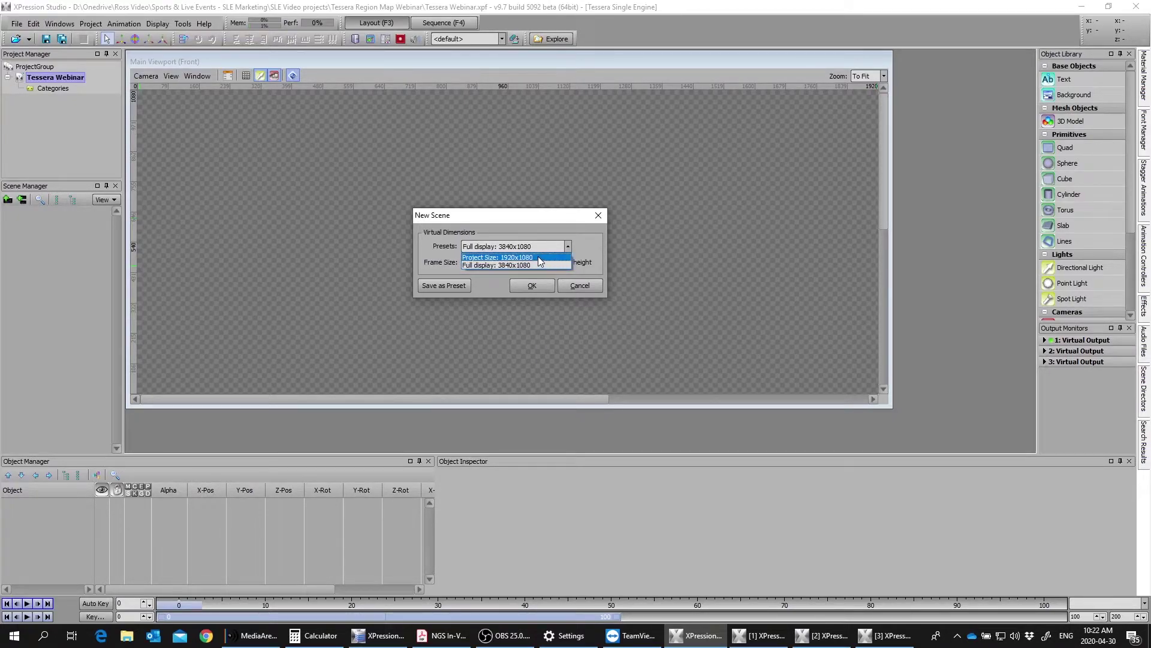
left_click(537, 257)
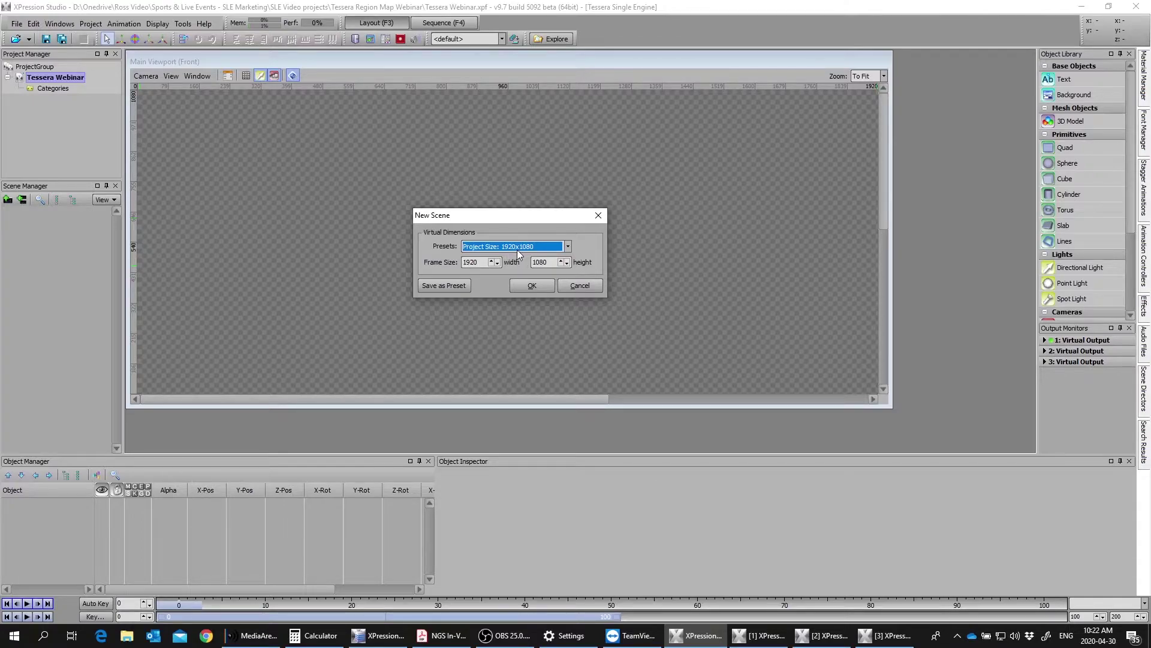
left_click(568, 247)
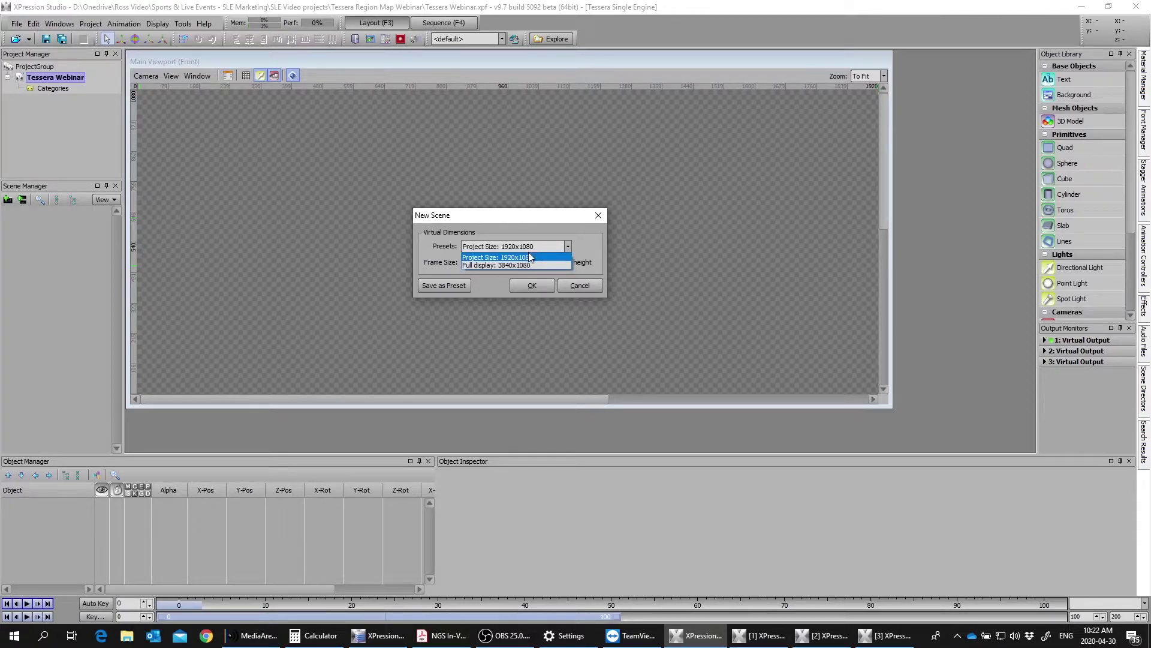
left_click(514, 265)
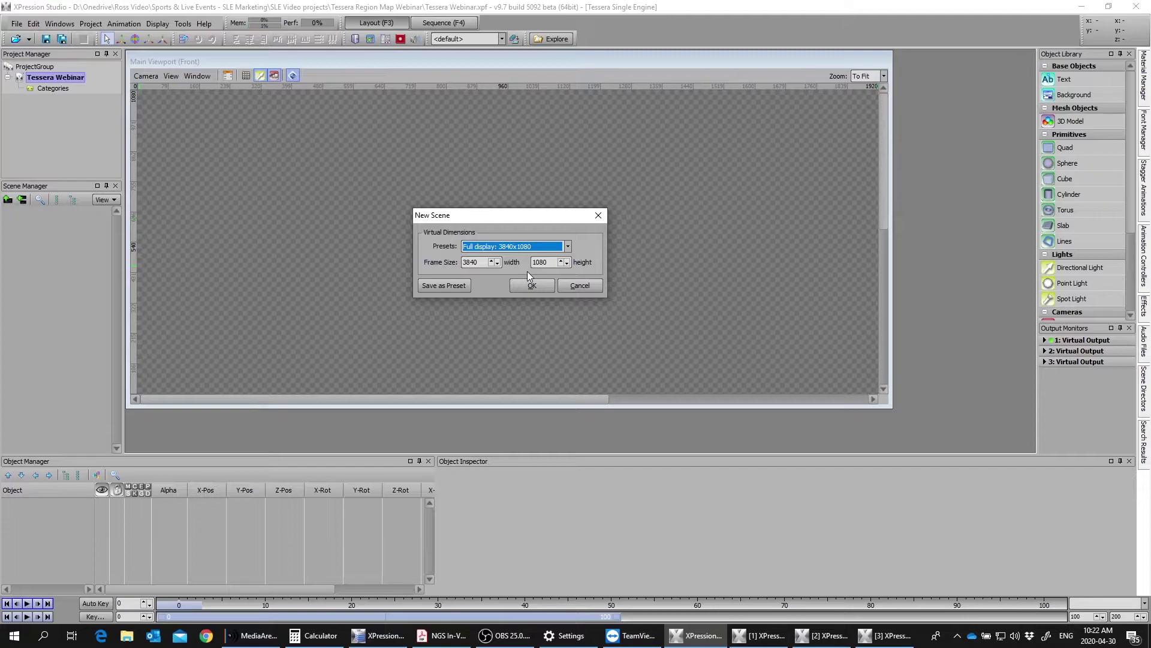
left_click(534, 286)
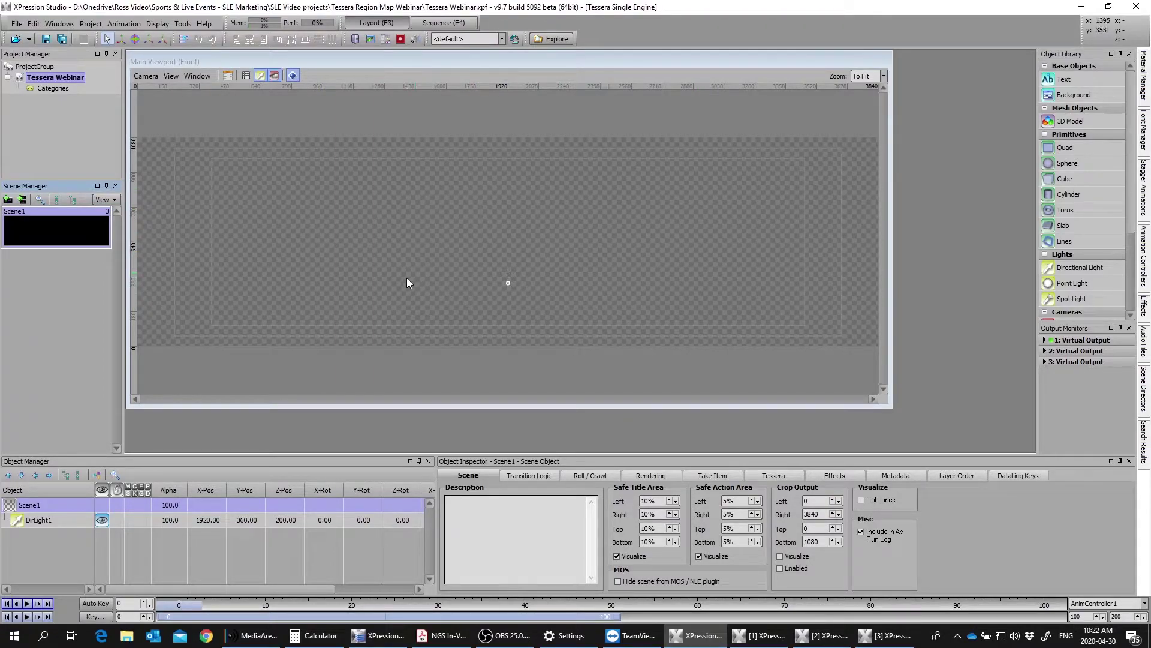
Rename the new scene as "full board video".
right_click(32, 217)
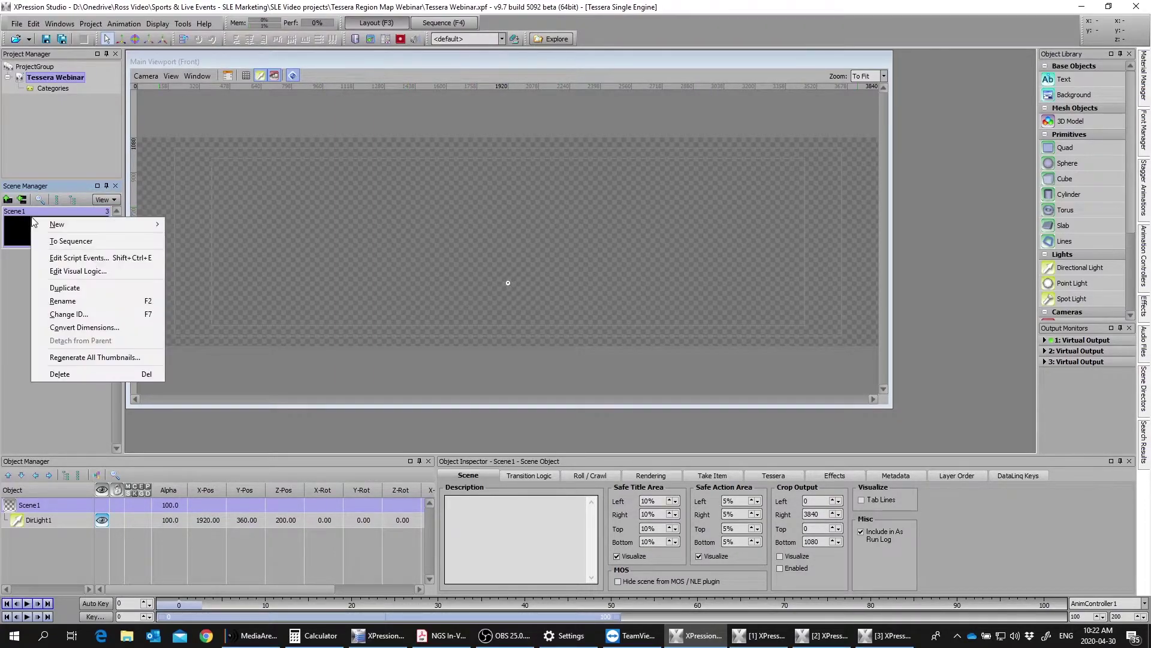
left_click(75, 302)
type("f")
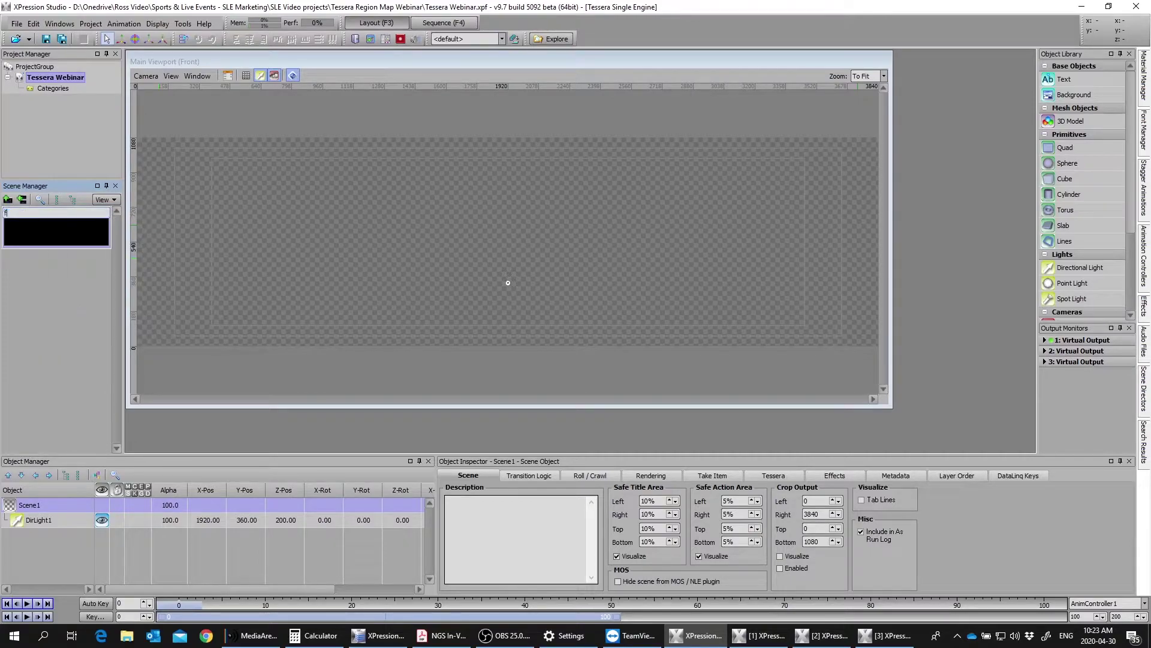
type("ull board video")
left_click(81, 375)
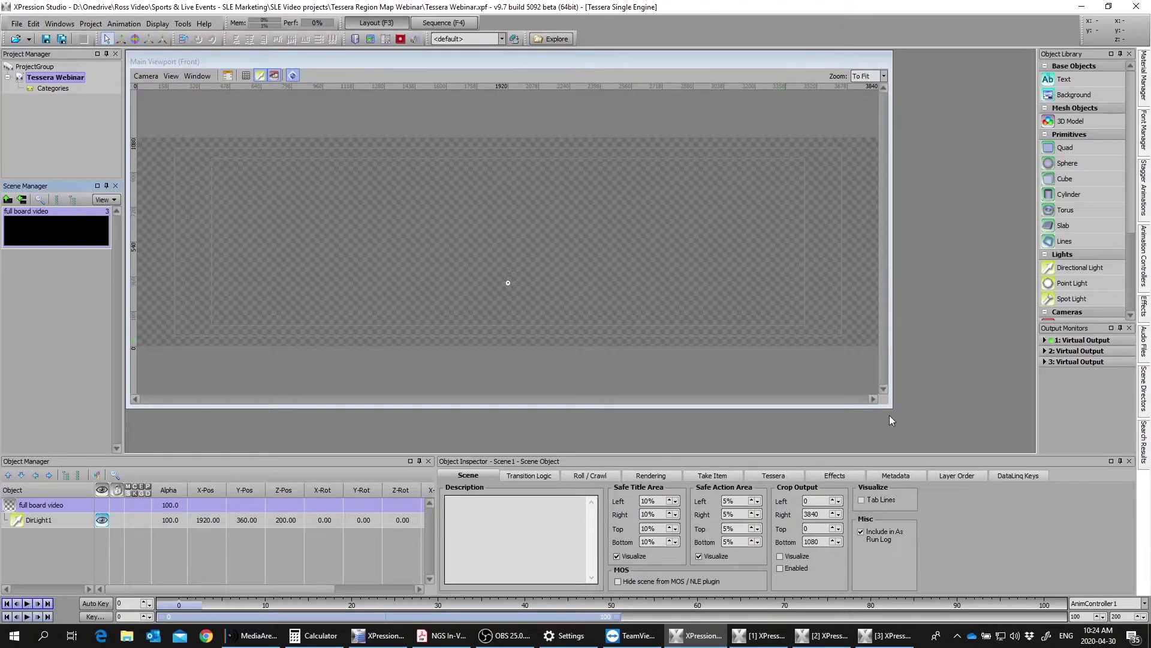
Widen the main viewport slightly, place a quad at the centre of the scene and rename it "clip".
left_click_drag(892, 408, 908, 410)
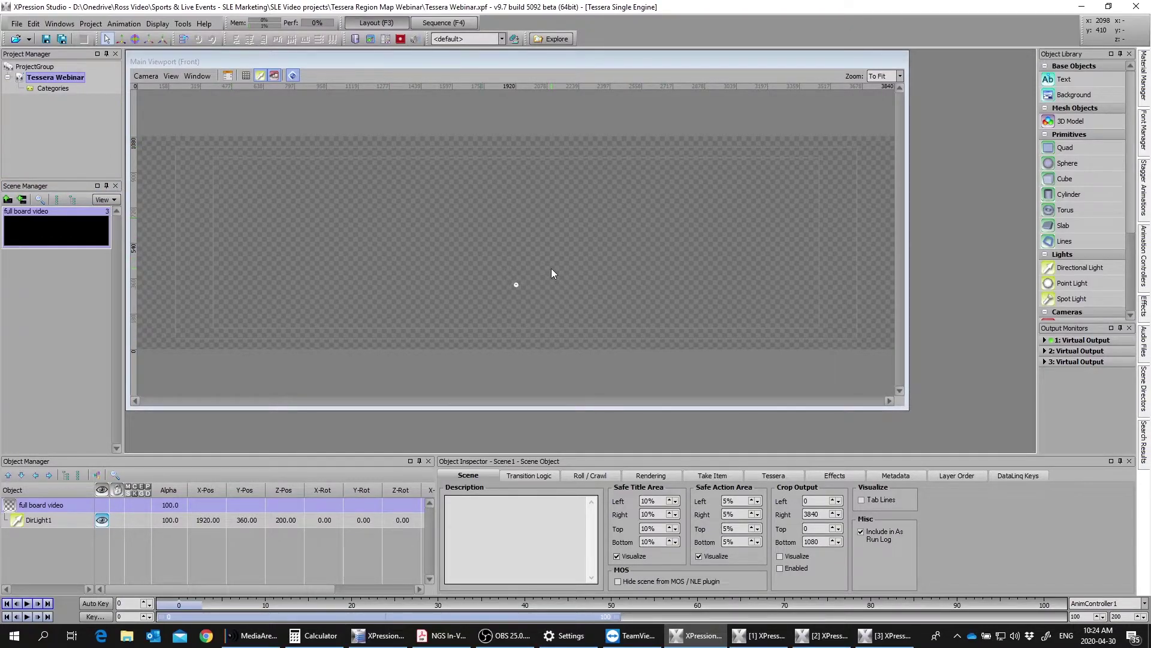
left_click_drag(1065, 147, 509, 273)
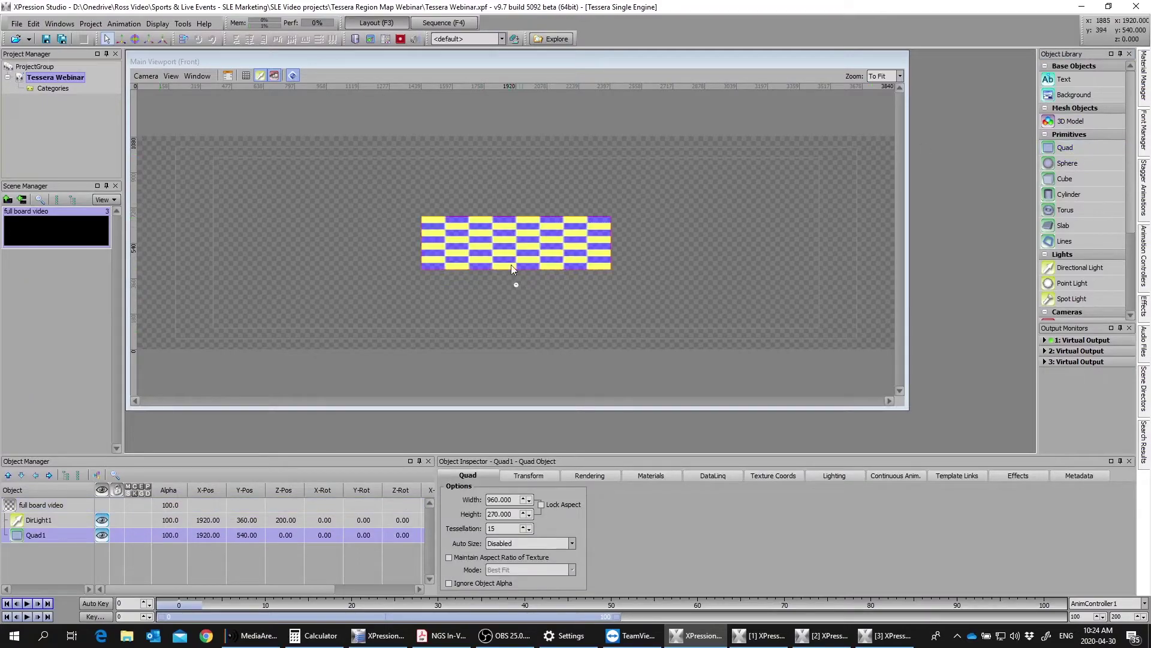
left_click(40, 535)
type("clip")
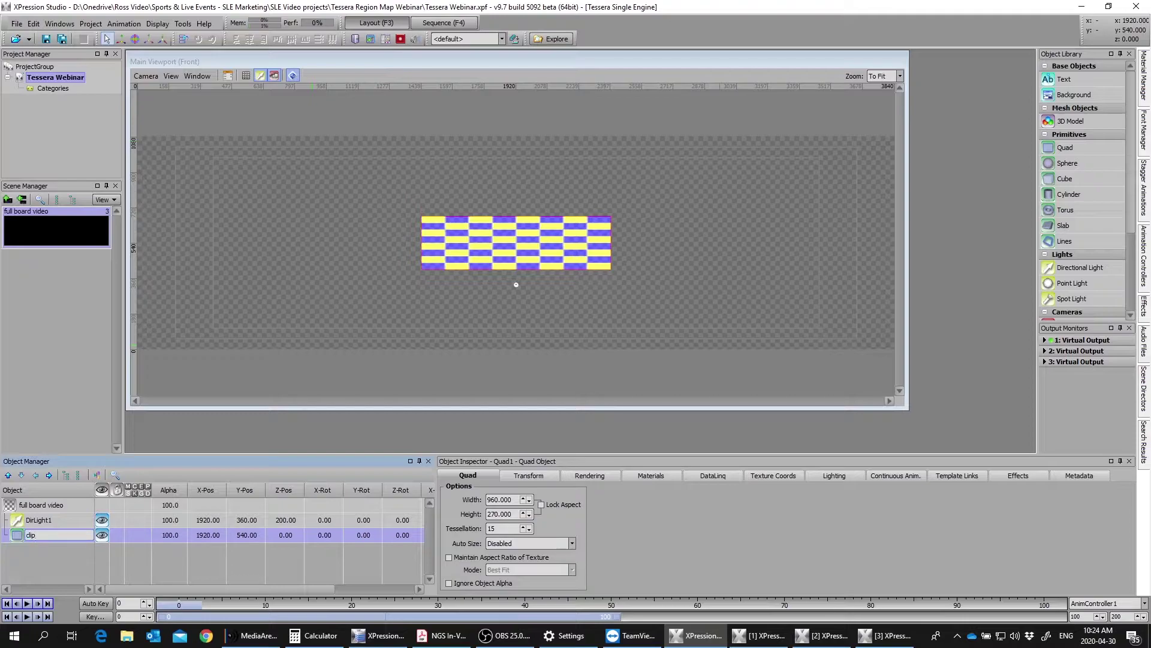
key("Return")
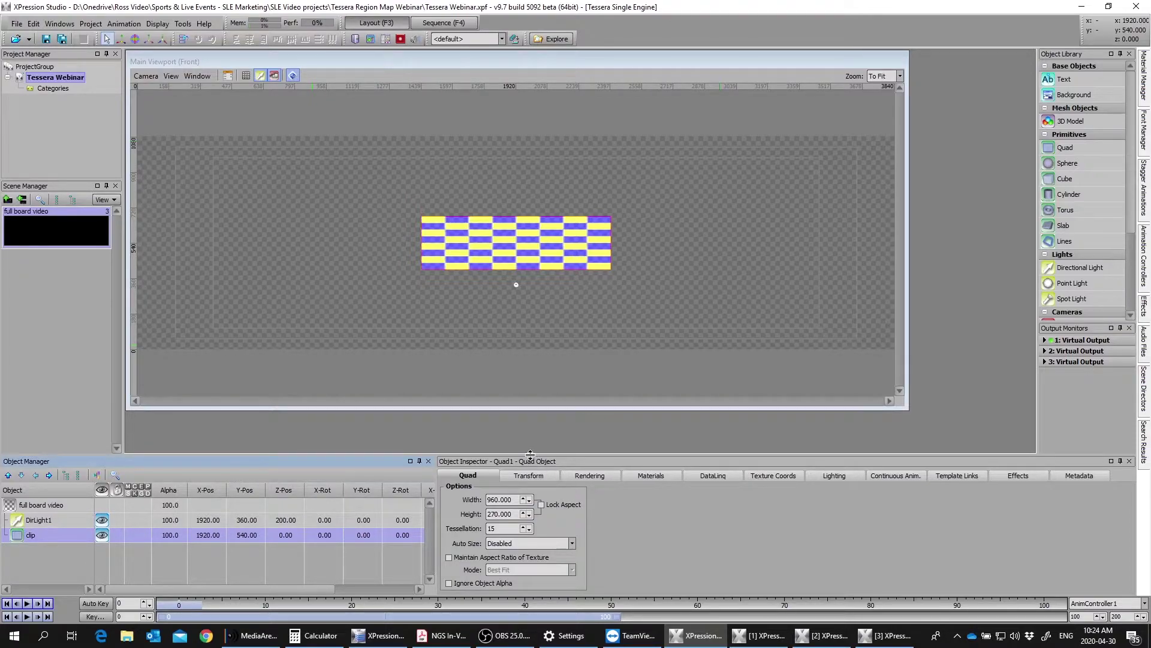
Set the clip quad's width to 3840 and its height to 1080.
left_click(509, 499)
type("3840")
key("Tab")
type("1080")
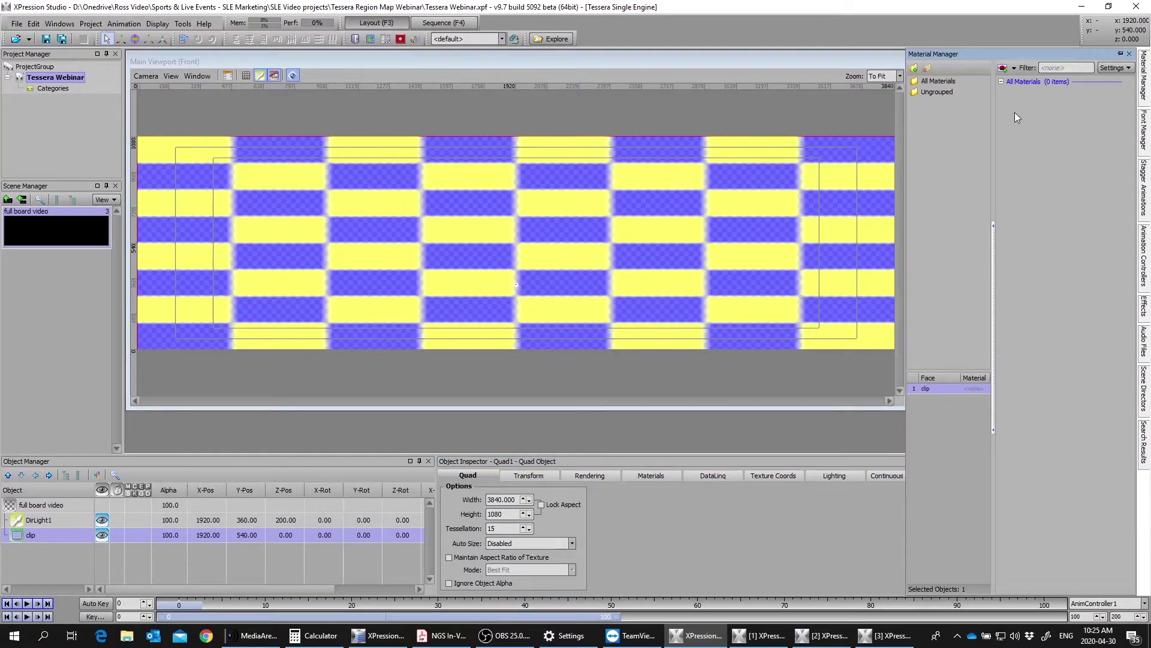
Create a new material with a texture layer that uses the "clip placeholder" image from the project's Images folder.
right_click(1015, 113)
mouse_move(1018, 135)
left_click(919, 131)
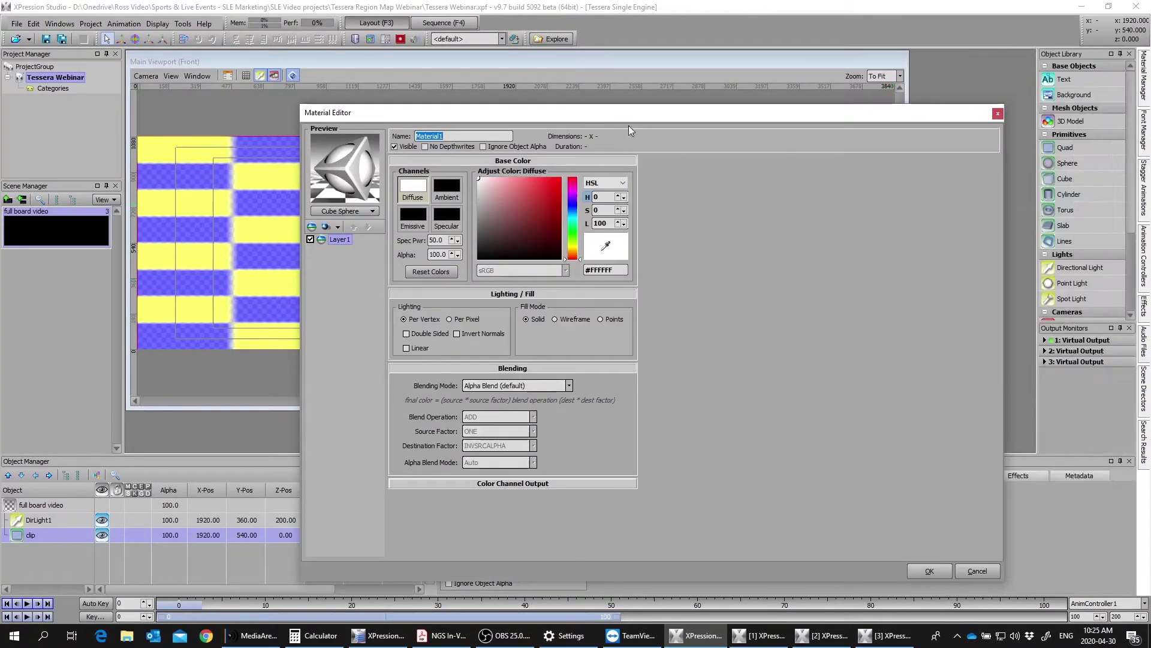
left_click_drag(585, 117, 812, 94)
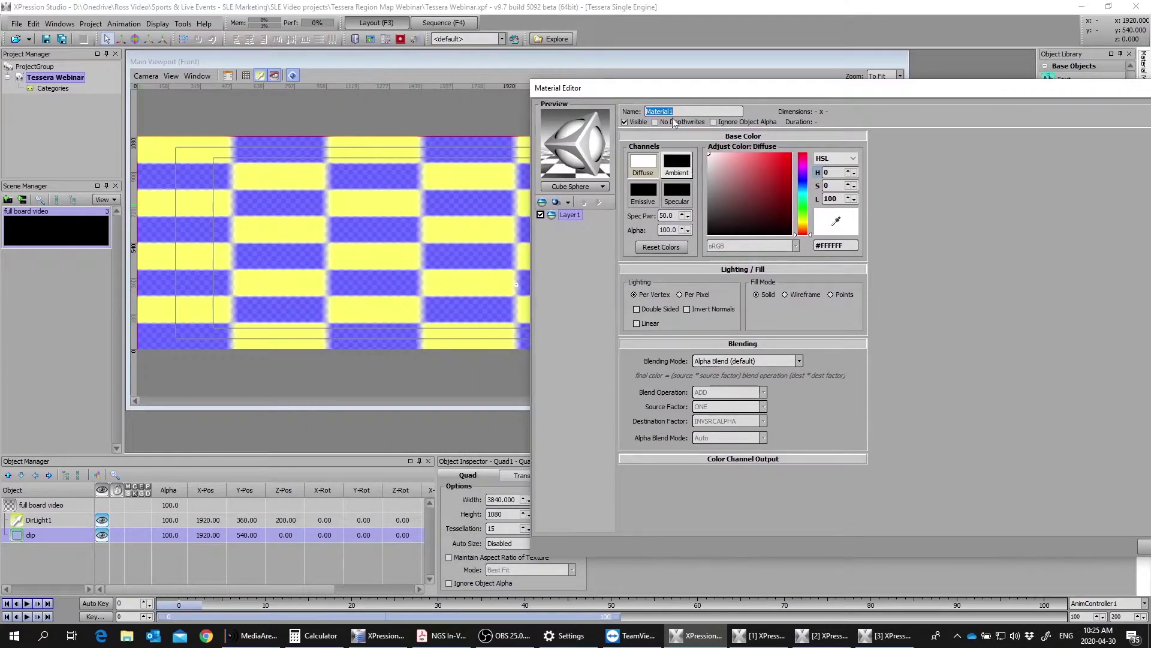
left_click_drag(675, 90, 547, 94)
left_click(440, 206)
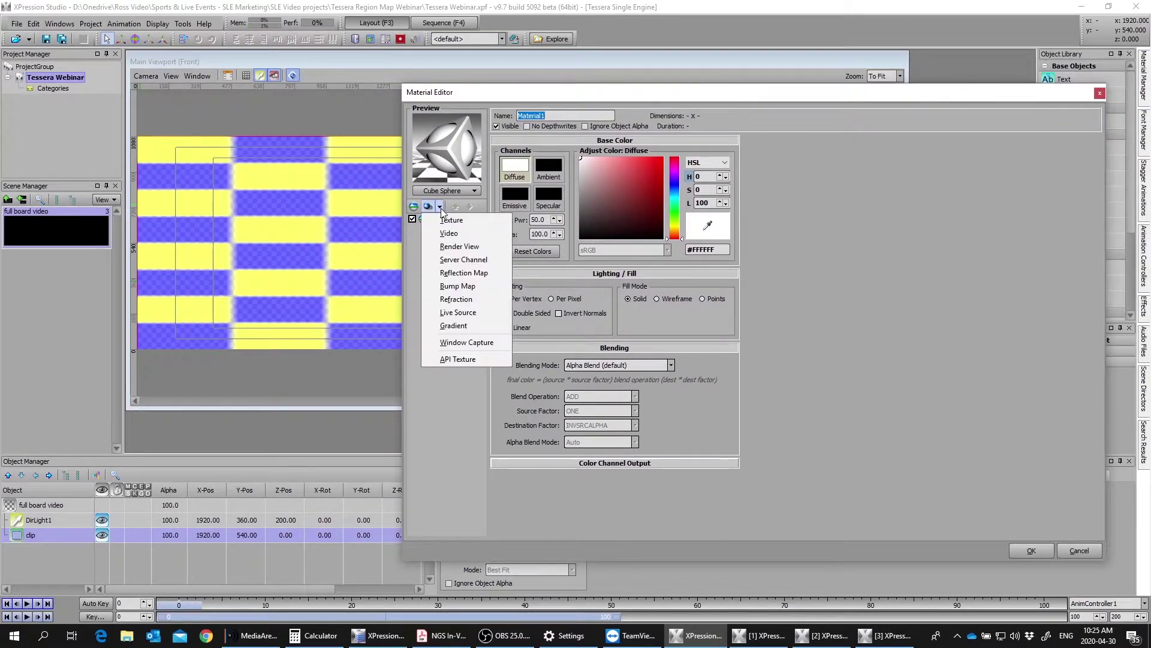
left_click(448, 218)
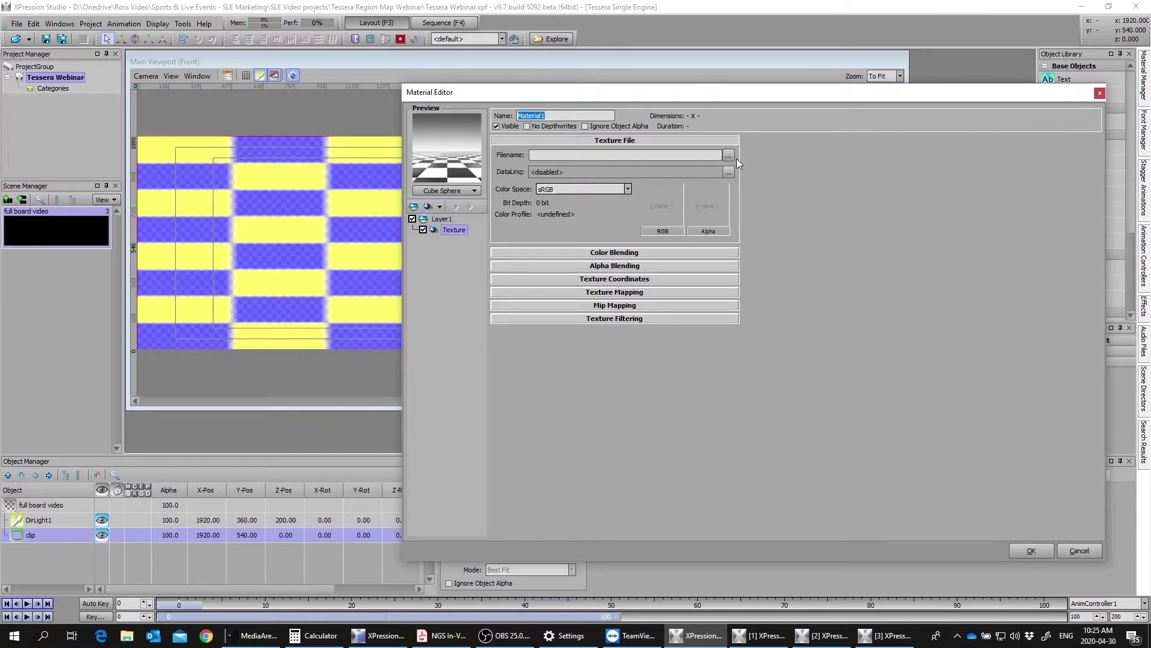
left_click(729, 155)
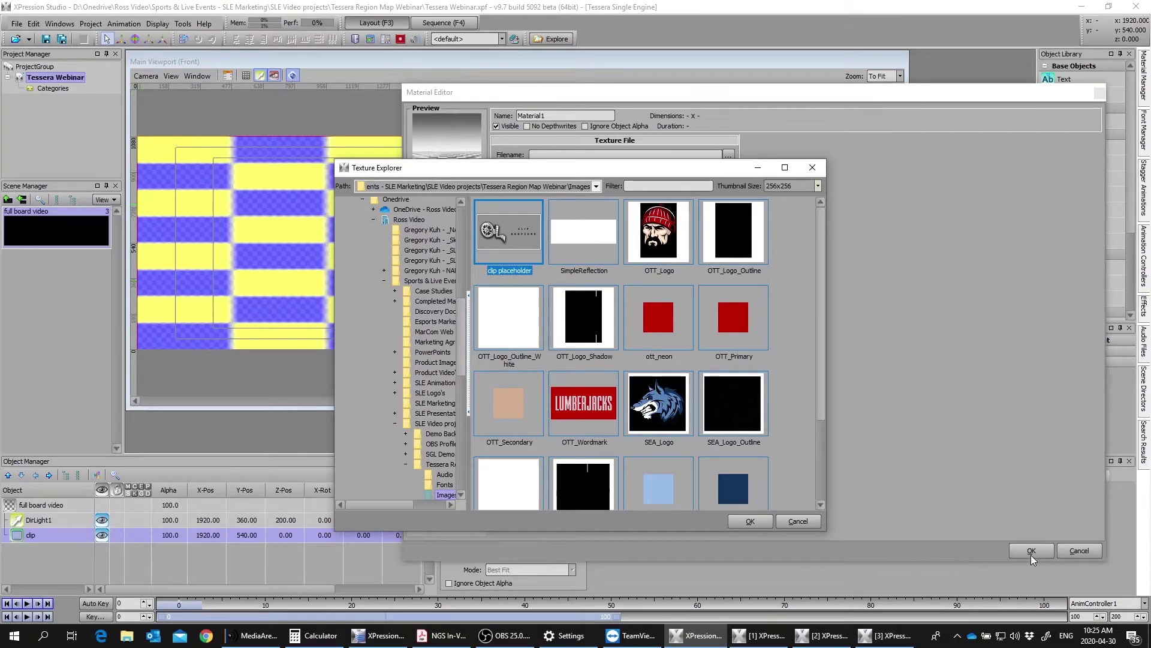
left_click(750, 521)
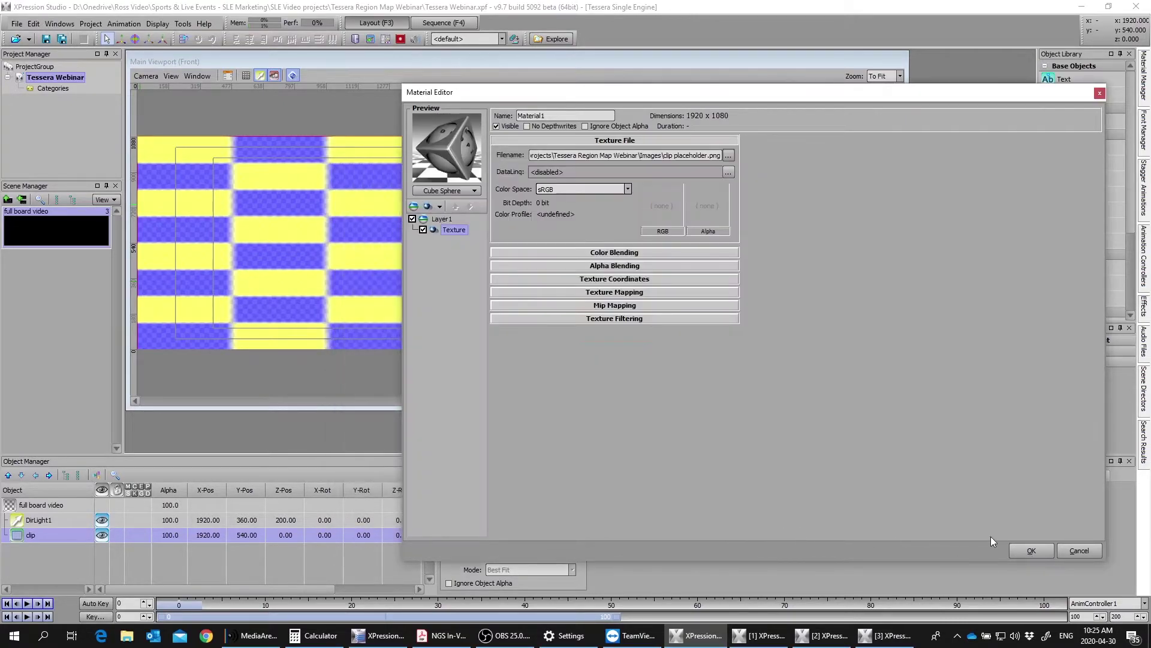
left_click(1031, 550)
Apply the new material to the clip quad and maintain the aspect ratio of its texture with Best Fit mode.
left_click(1143, 84)
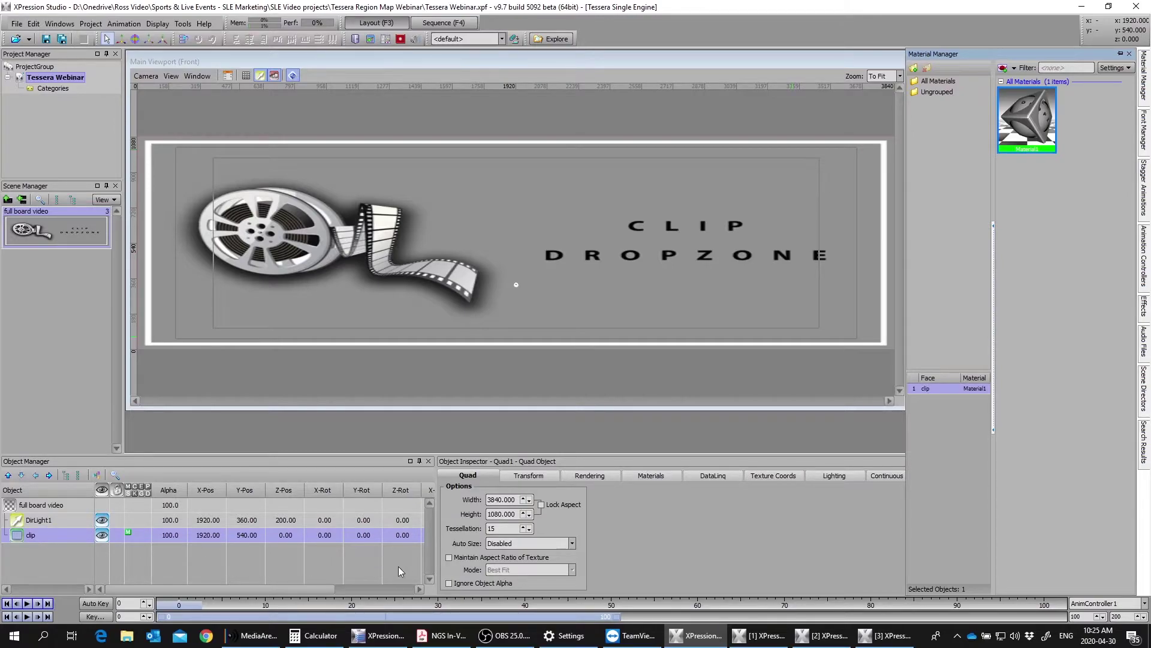
left_click(456, 557)
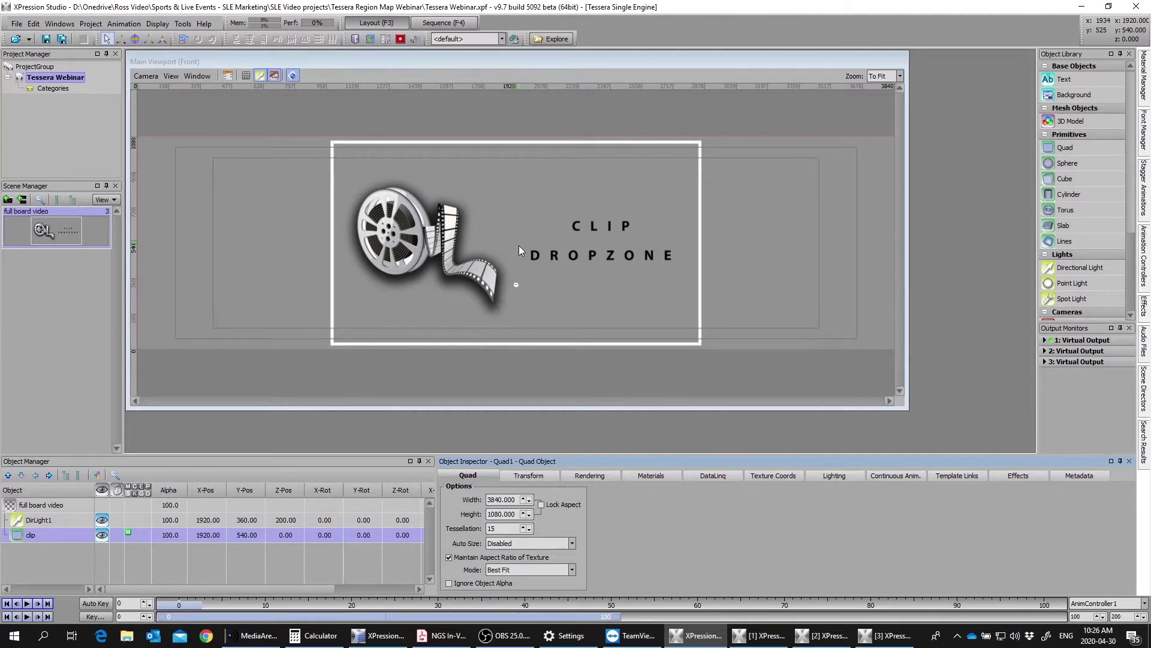
Edit the clip quad's material and add a video layer below its texture layer.
left_click(1143, 88)
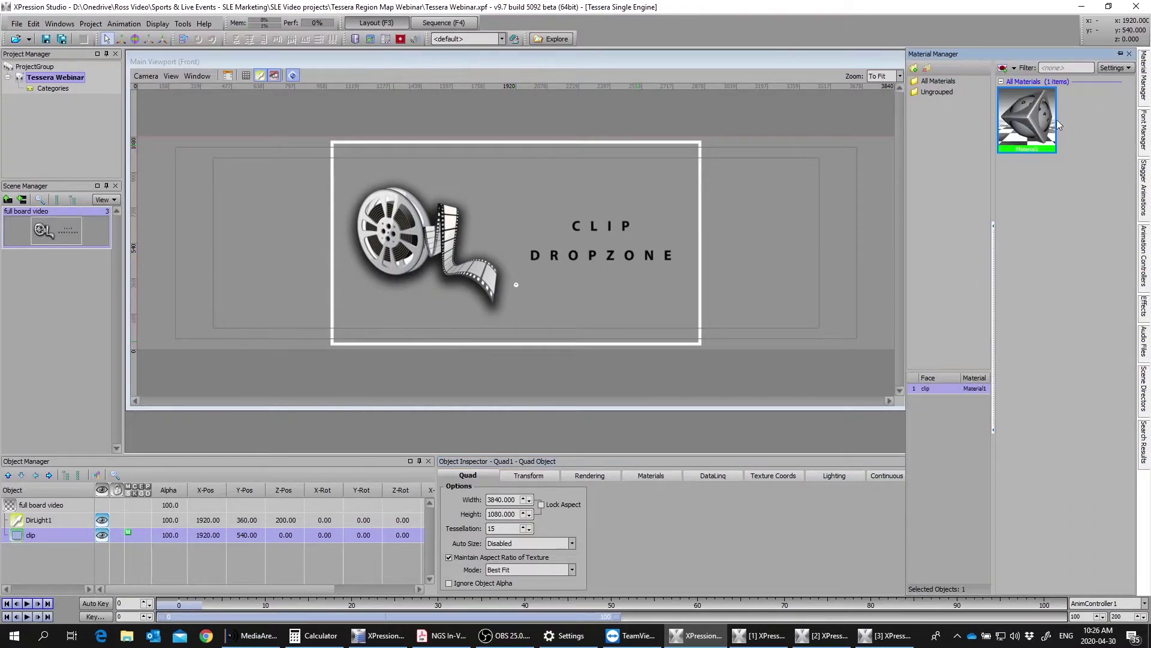
right_click(1061, 127)
left_click(996, 171)
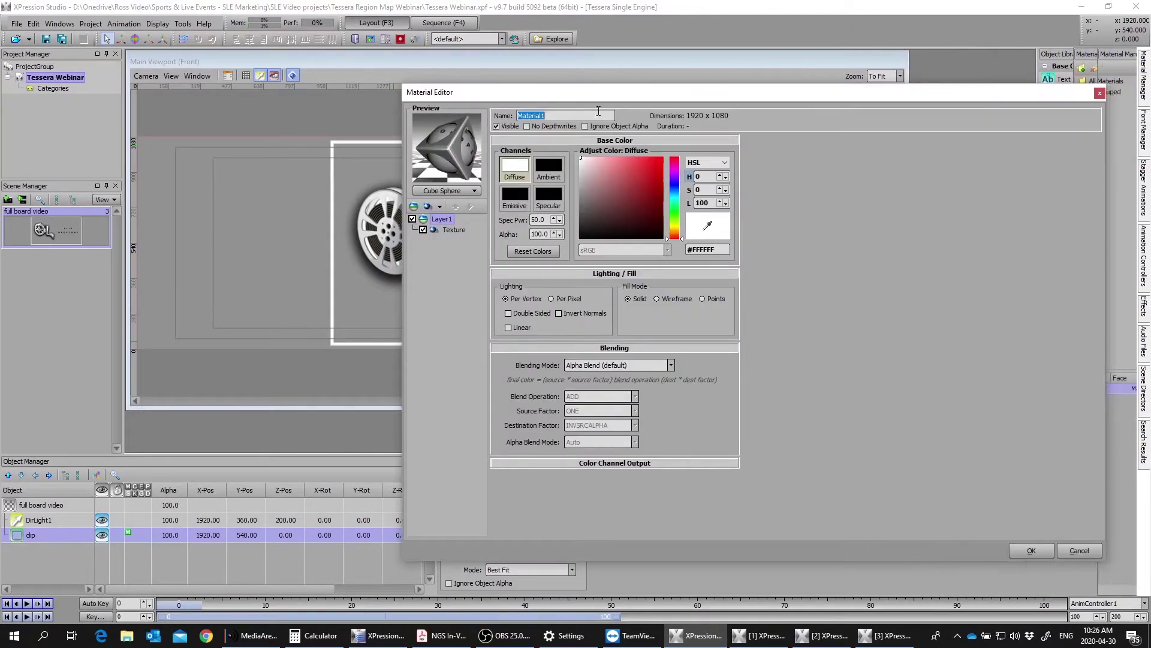
left_click_drag(578, 92, 753, 107)
left_click(615, 222)
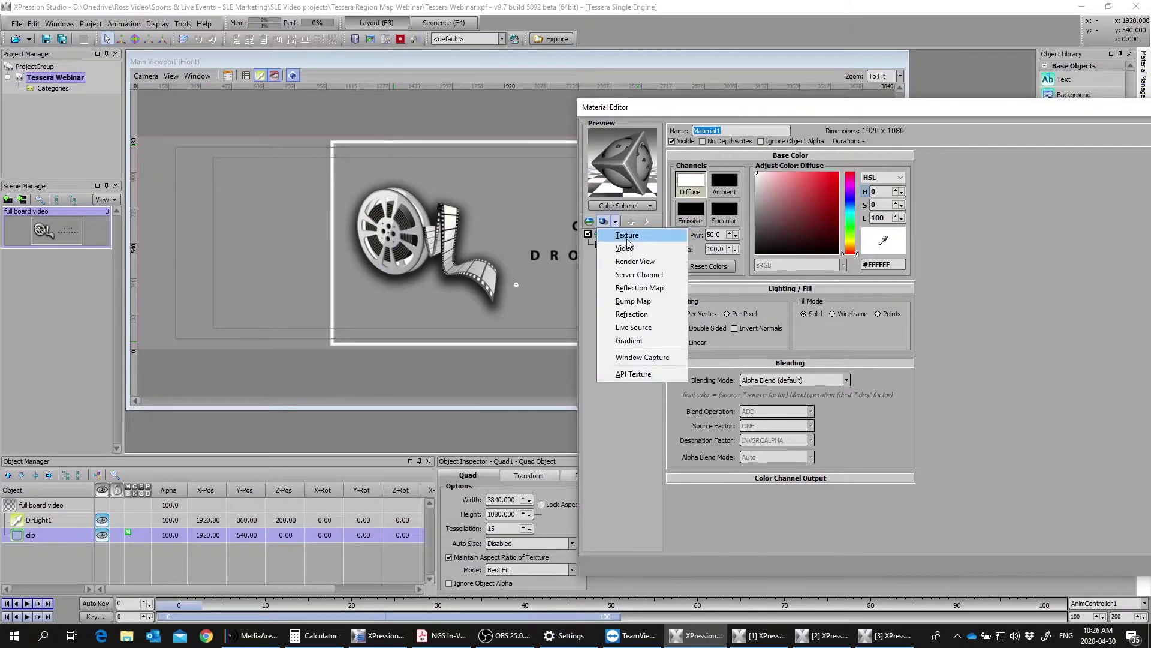
left_click(626, 249)
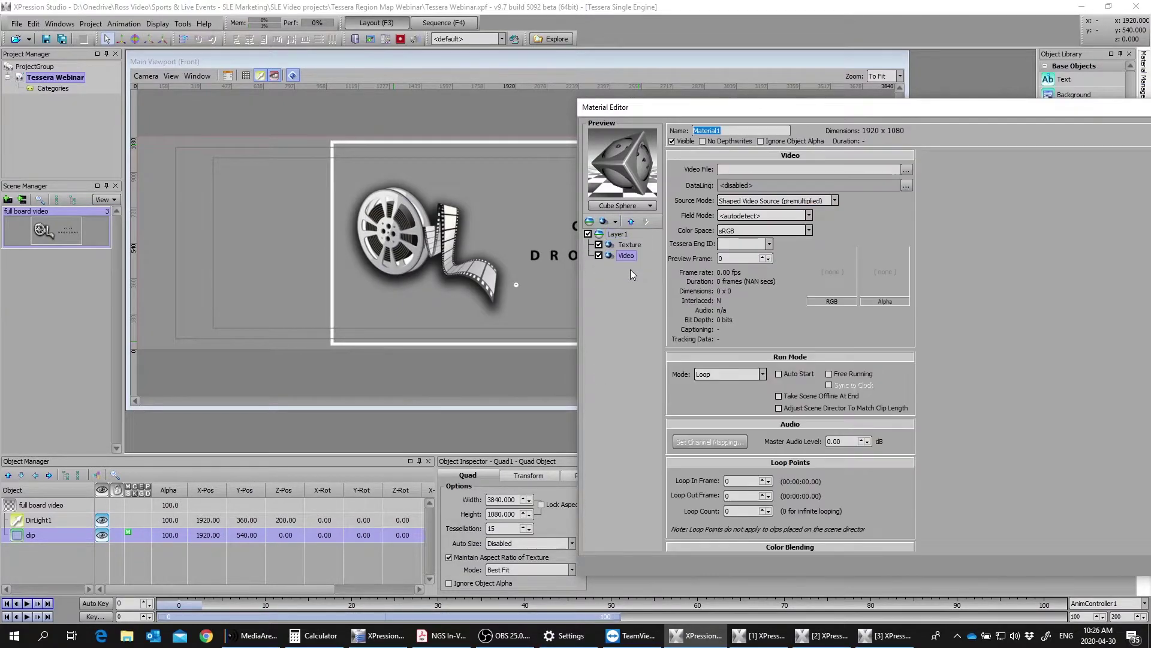
left_click_drag(726, 107, 528, 75)
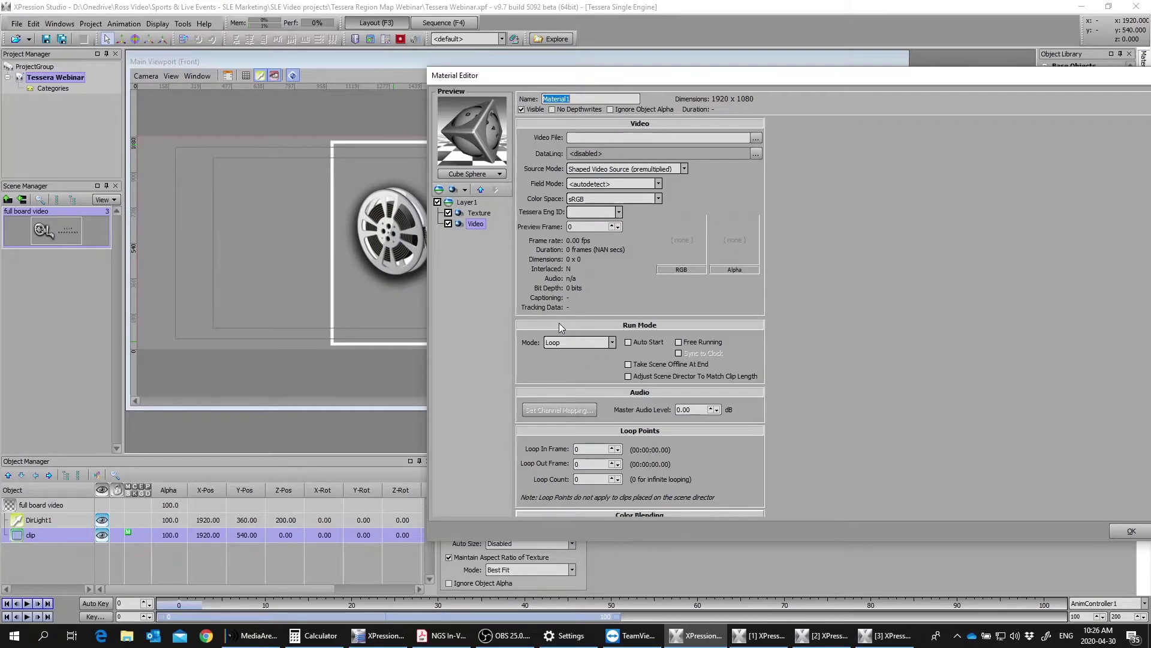
Set the video layer to Play Once with Auto Start, Take Scene Offline At End and Adjust Scene Director To Match Clip Length enabled.
left_click(612, 345)
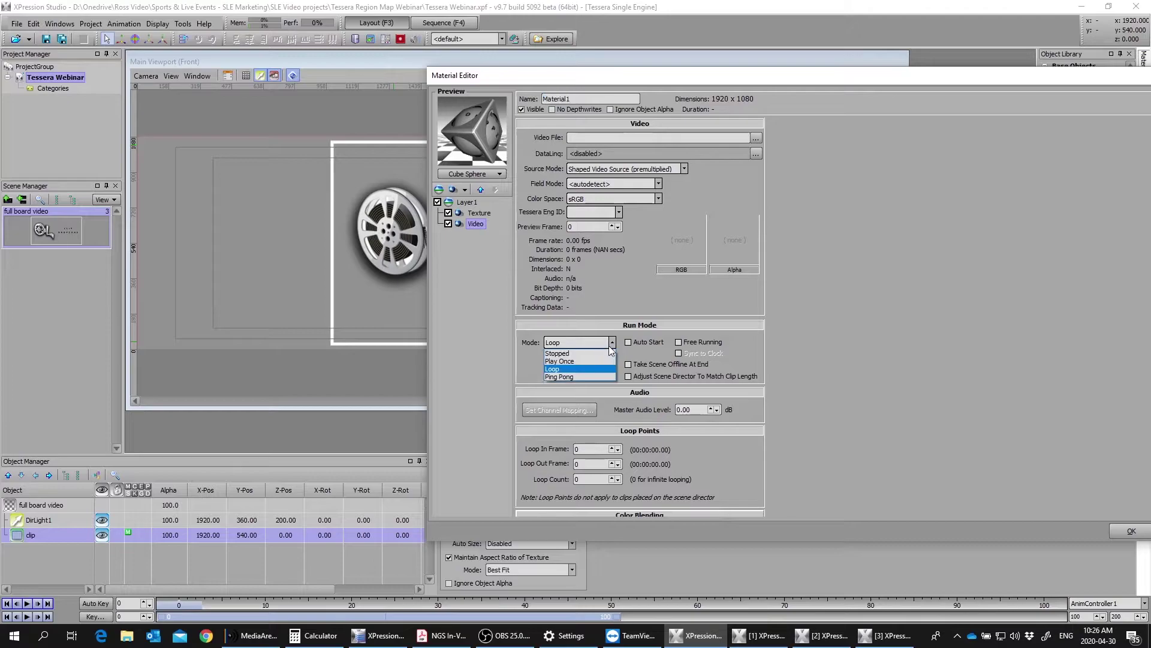
left_click(562, 362)
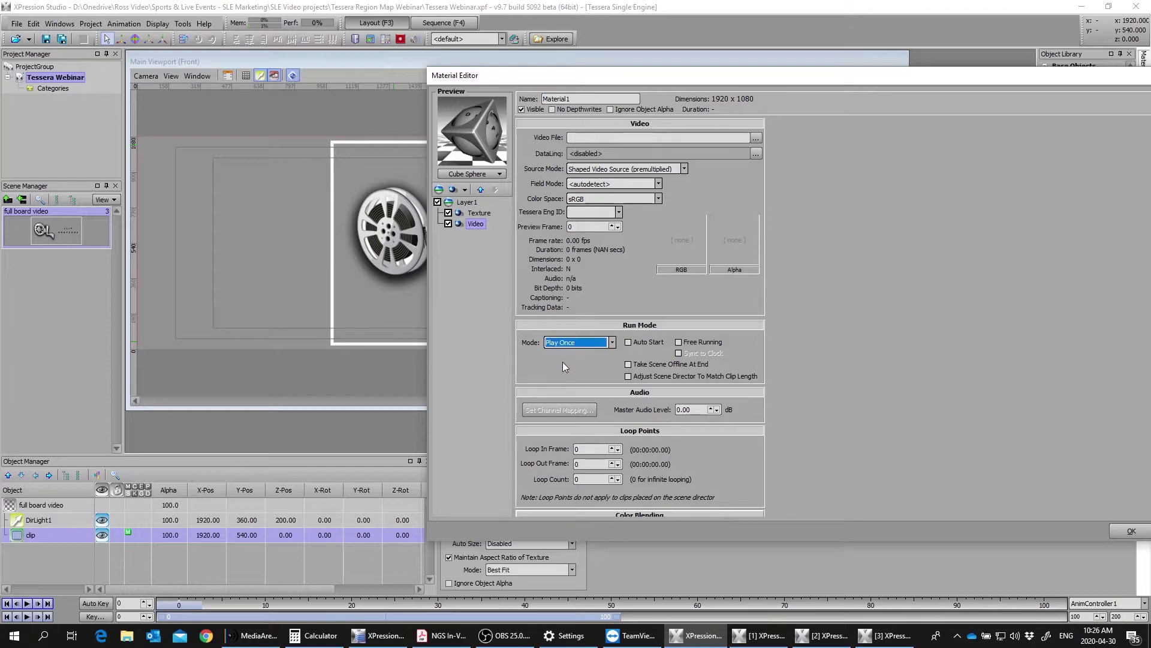
left_click(629, 343)
left_click_drag(685, 82, 586, 73)
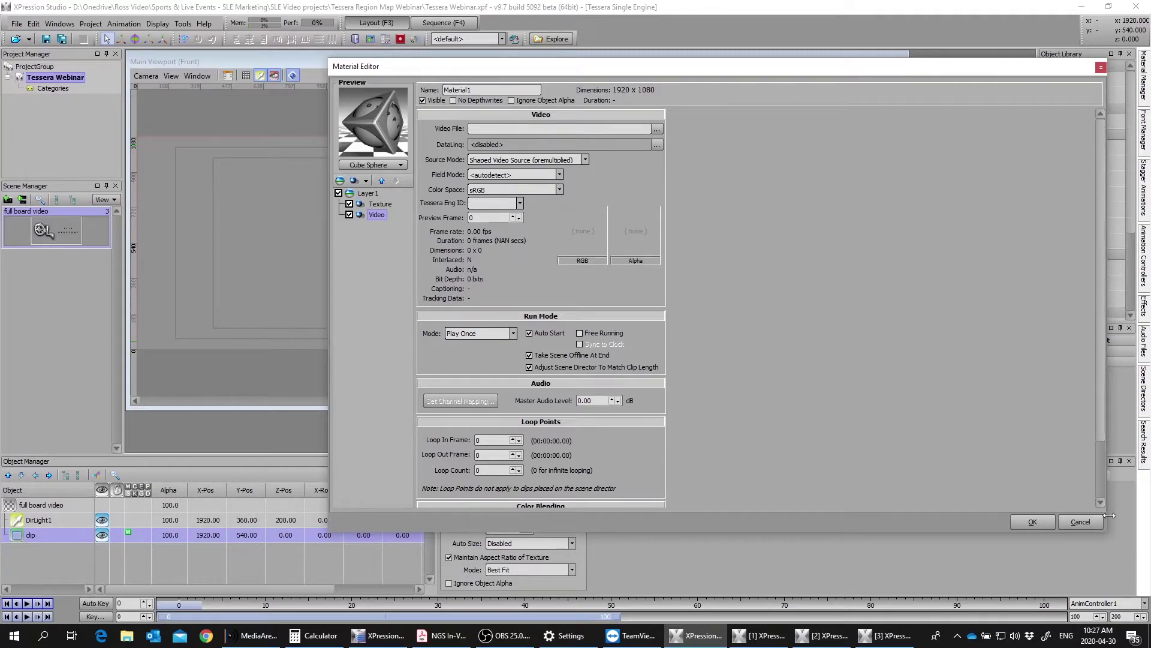
left_click(1032, 521)
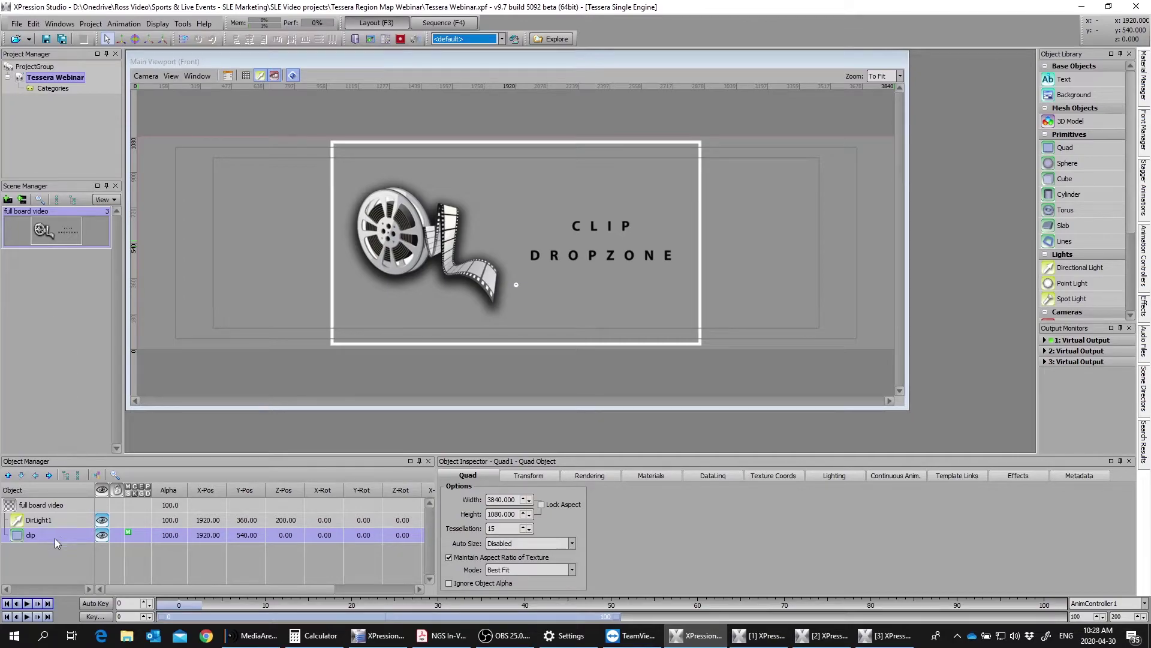
Publish the clip quad with its Material property as a template link and save the project.
left_click(42, 521)
left_click(30, 537)
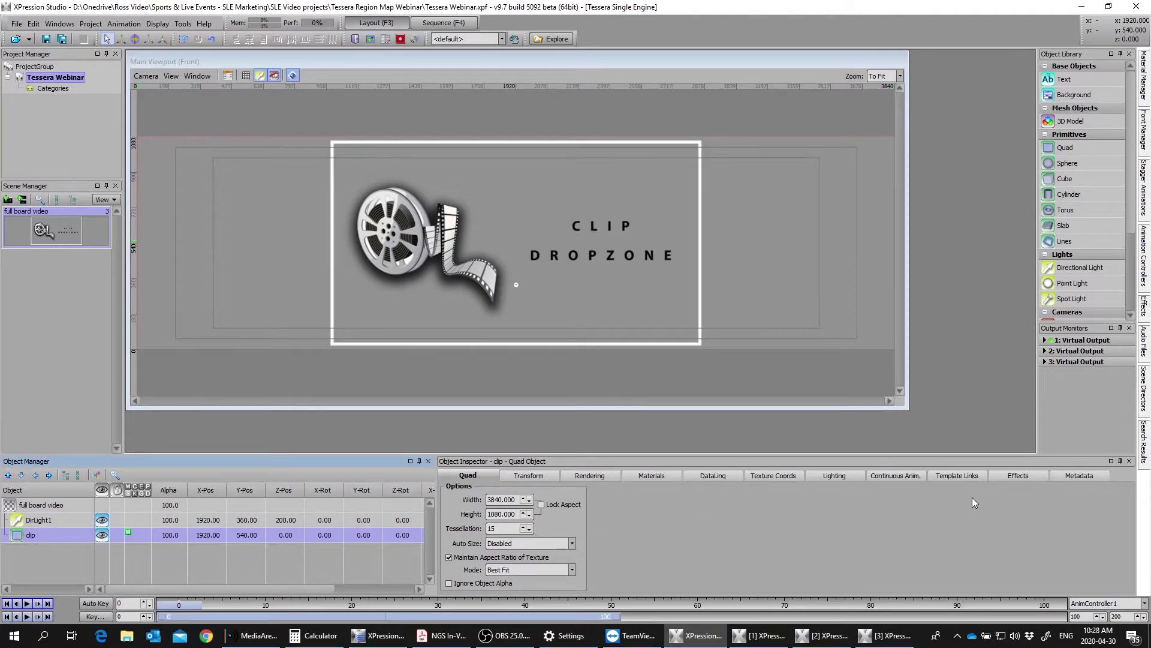
left_click(954, 476)
left_click(449, 499)
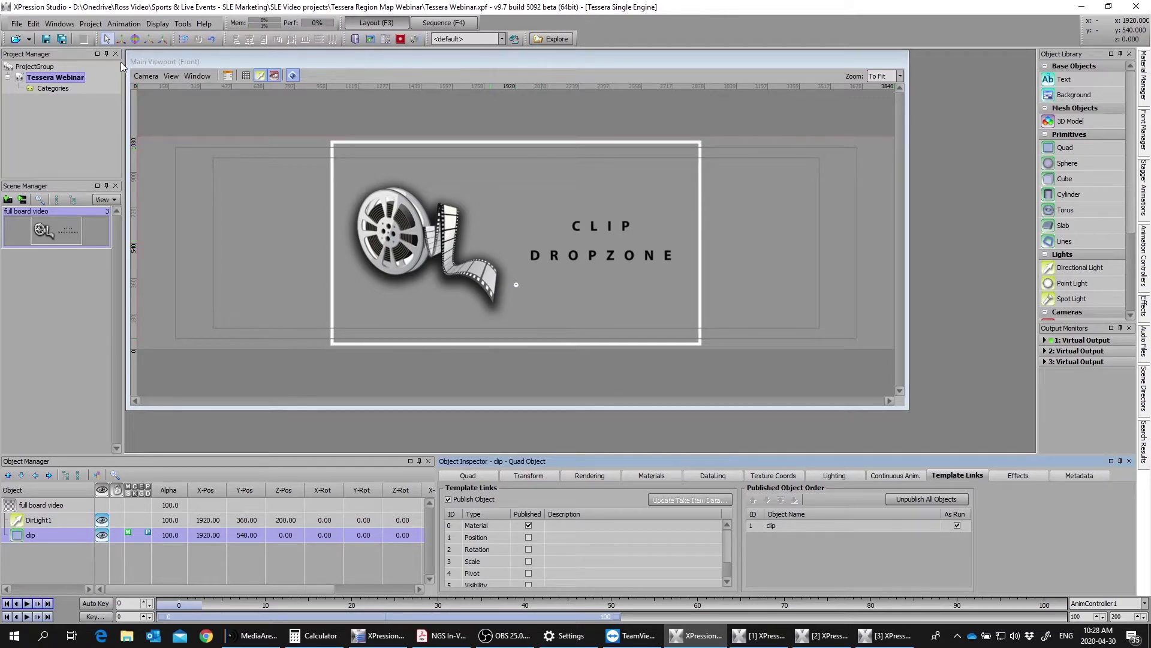
left_click(46, 39)
Open the Tessera Region Mapping and add a destination region layout named CH1.
left_click(34, 24)
mouse_move(60, 207)
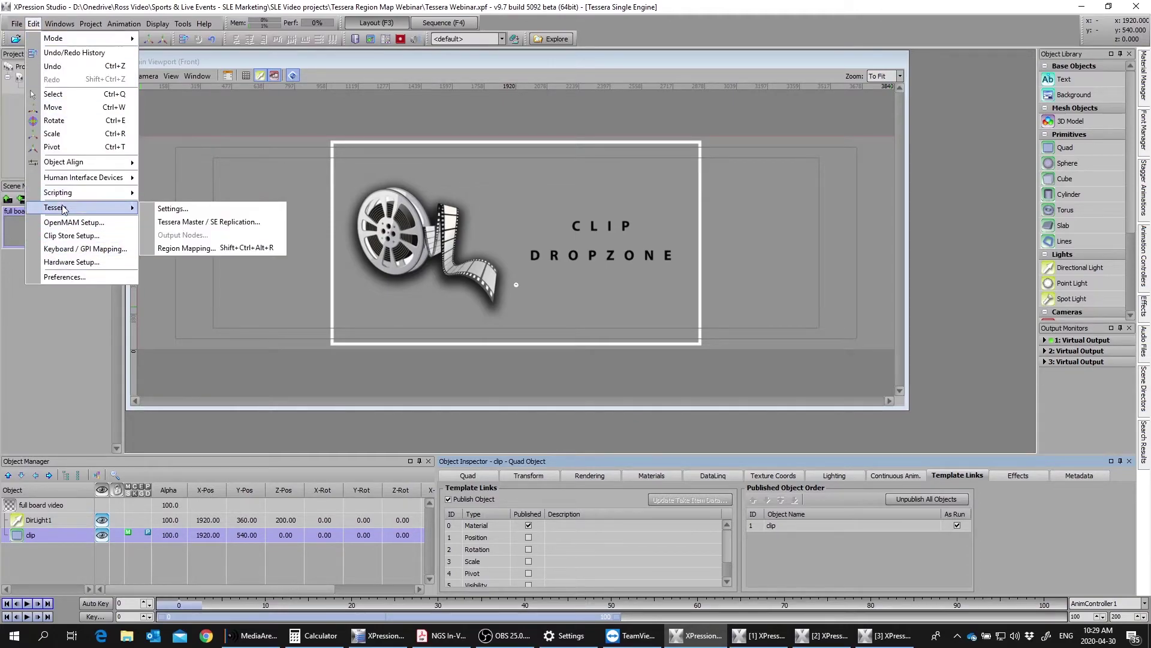
left_click(188, 250)
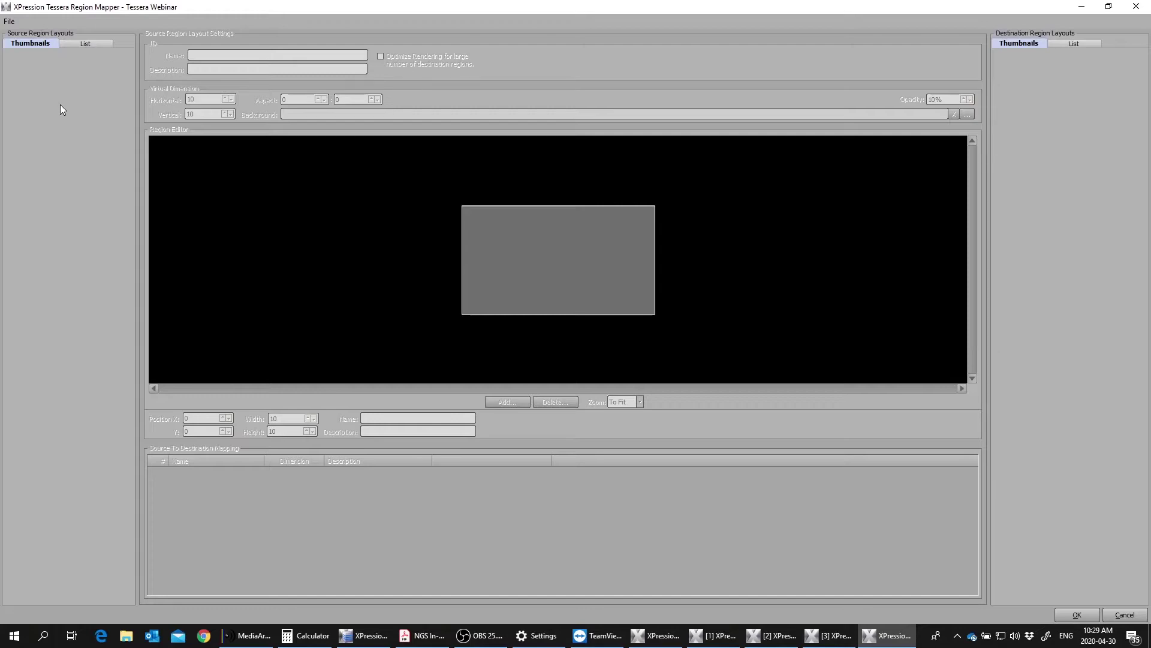
right_click(1020, 77)
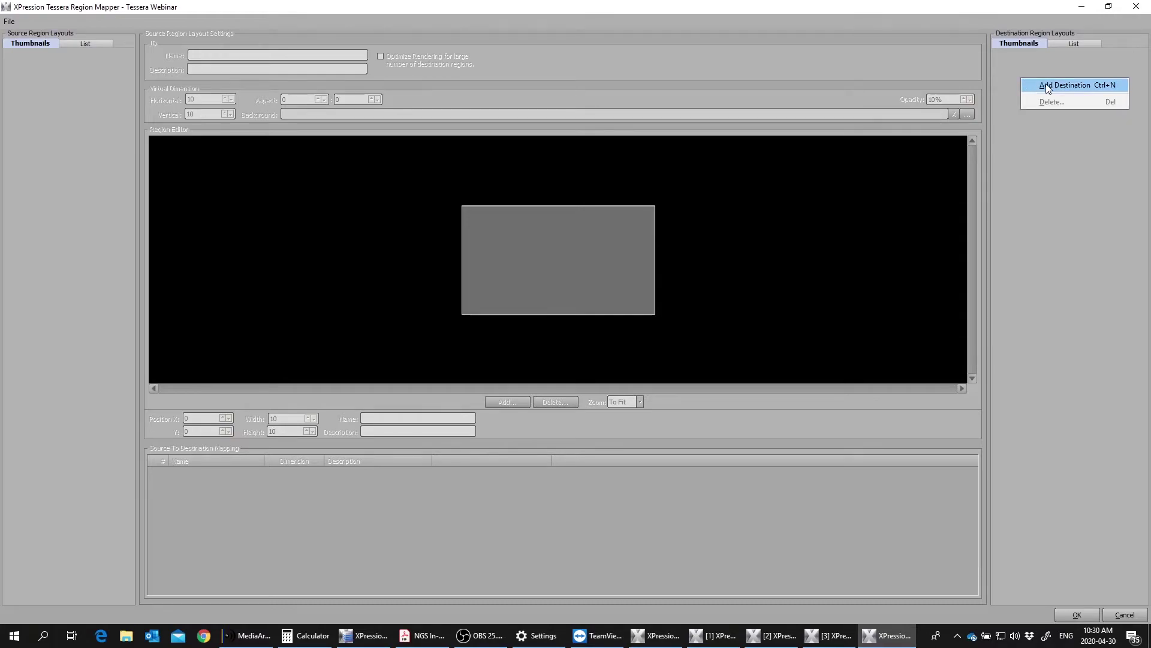
left_click(1041, 85)
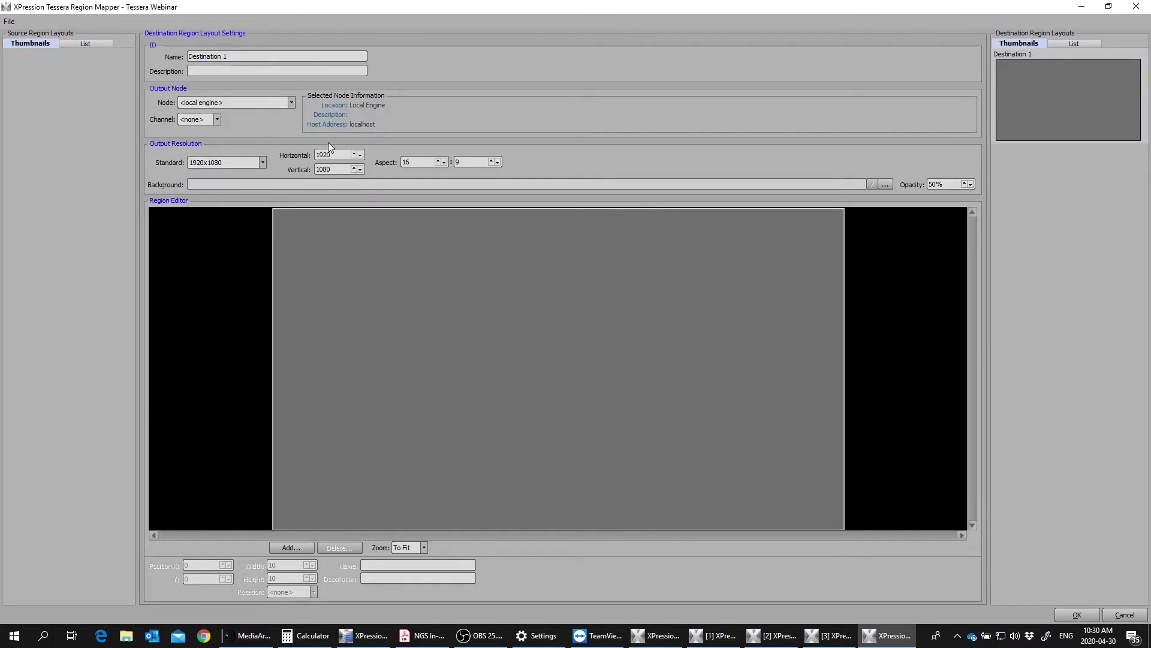
left_click_drag(214, 53, 186, 56)
type("CH1")
Add a second destination region layout and name it CH2.
right_click(1099, 166)
left_click(1074, 178)
right_click(1045, 172)
left_click(1025, 174)
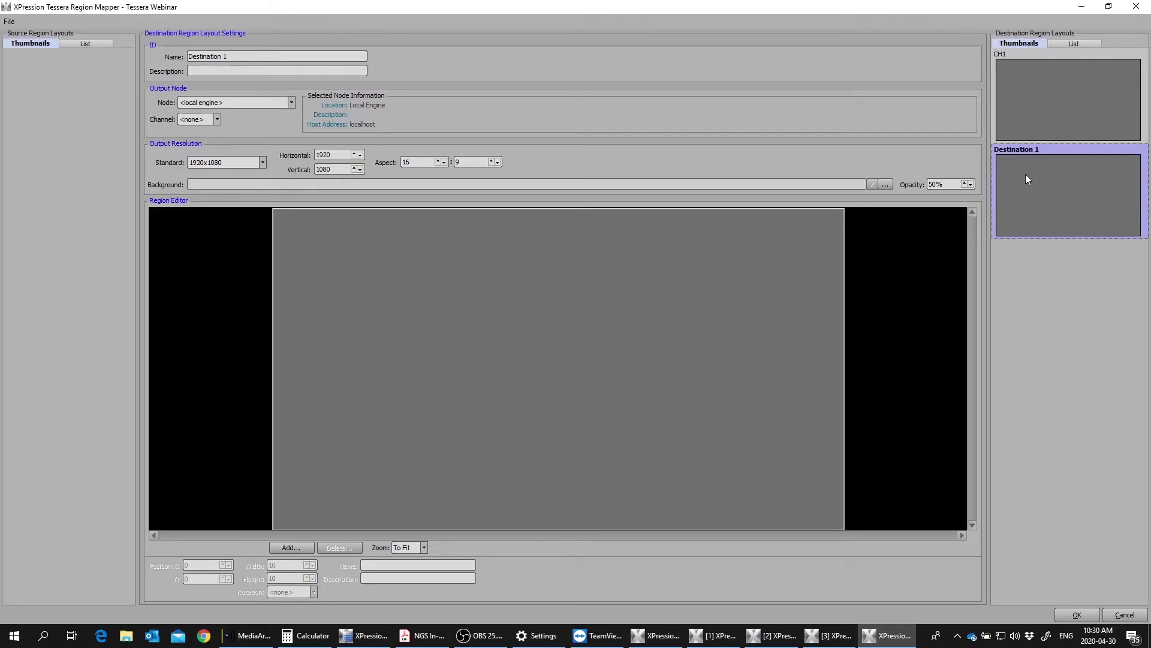
triple_click(235, 54)
type("CH2")
Add a third destination region layout below CH2 and name it CH3.
right_click(1091, 278)
left_click(1056, 288)
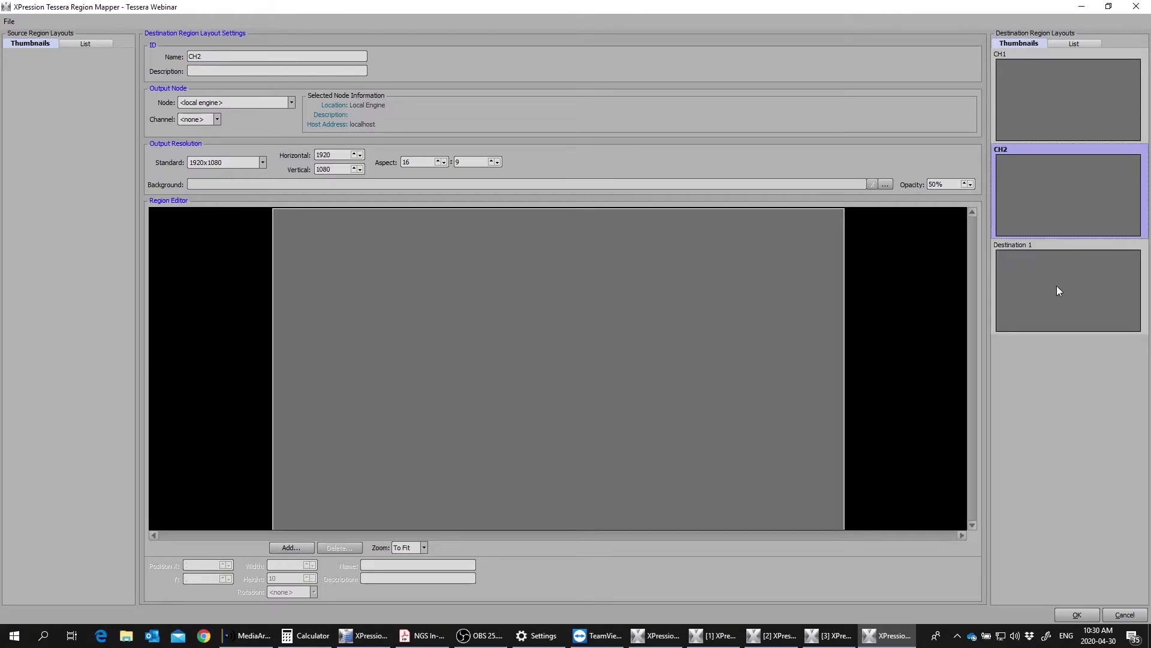
triple_click(237, 59)
type("CH3")
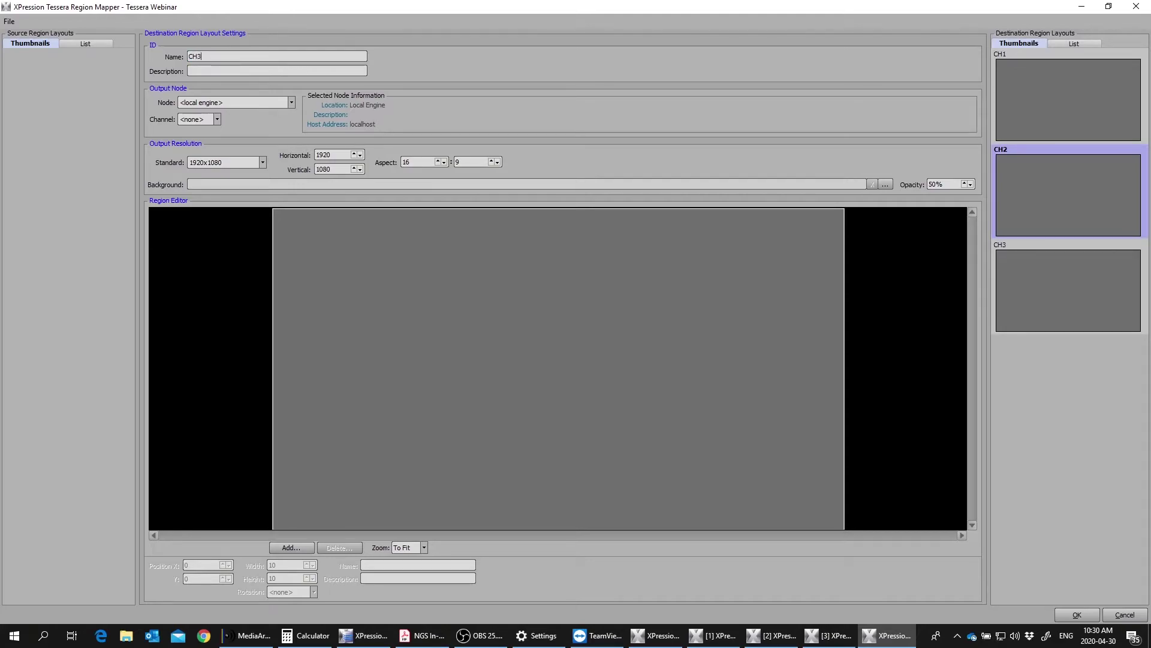
Rename the CH3 destination layout to Ribbon.
left_click(1107, 404)
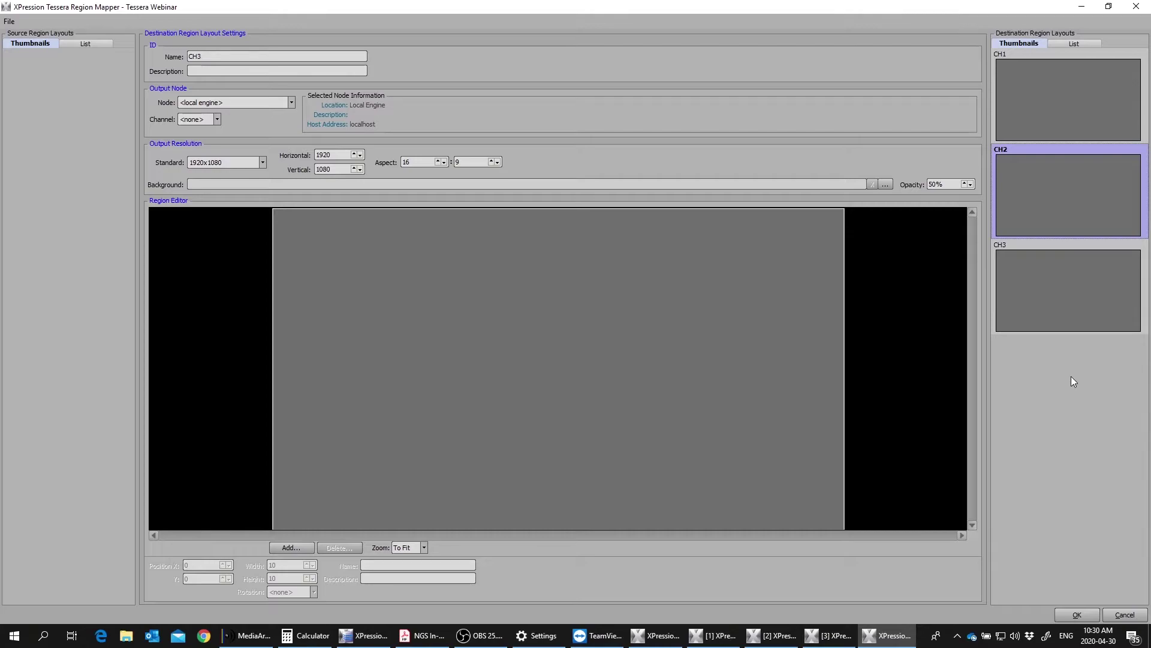
left_click(1111, 275)
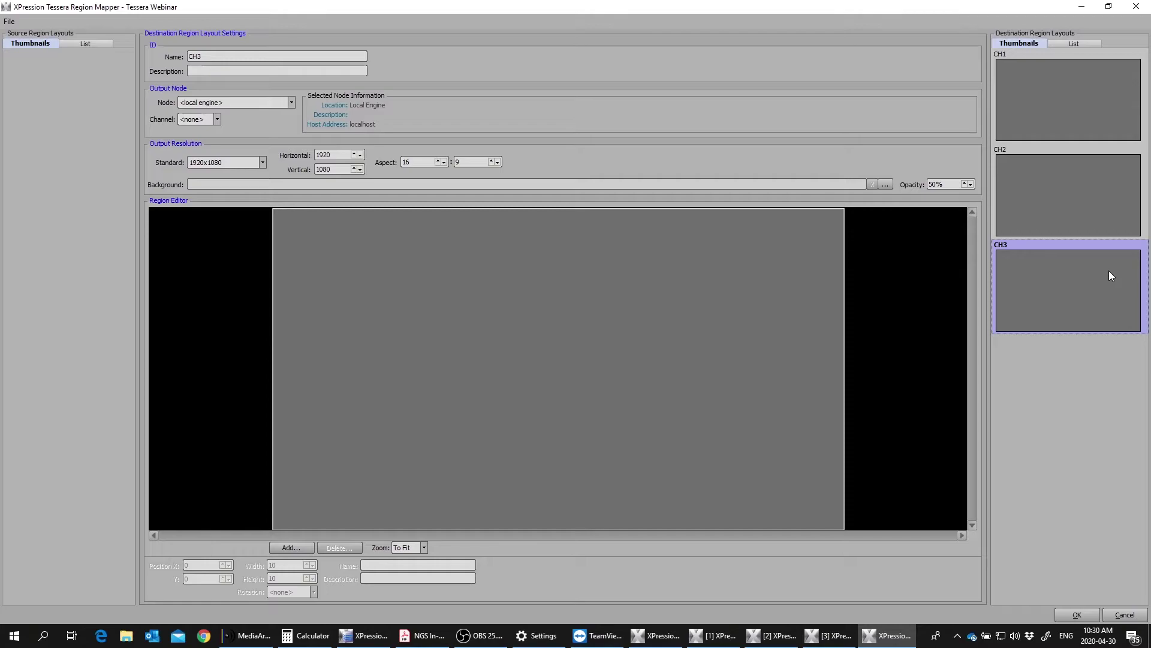
double_click(184, 56)
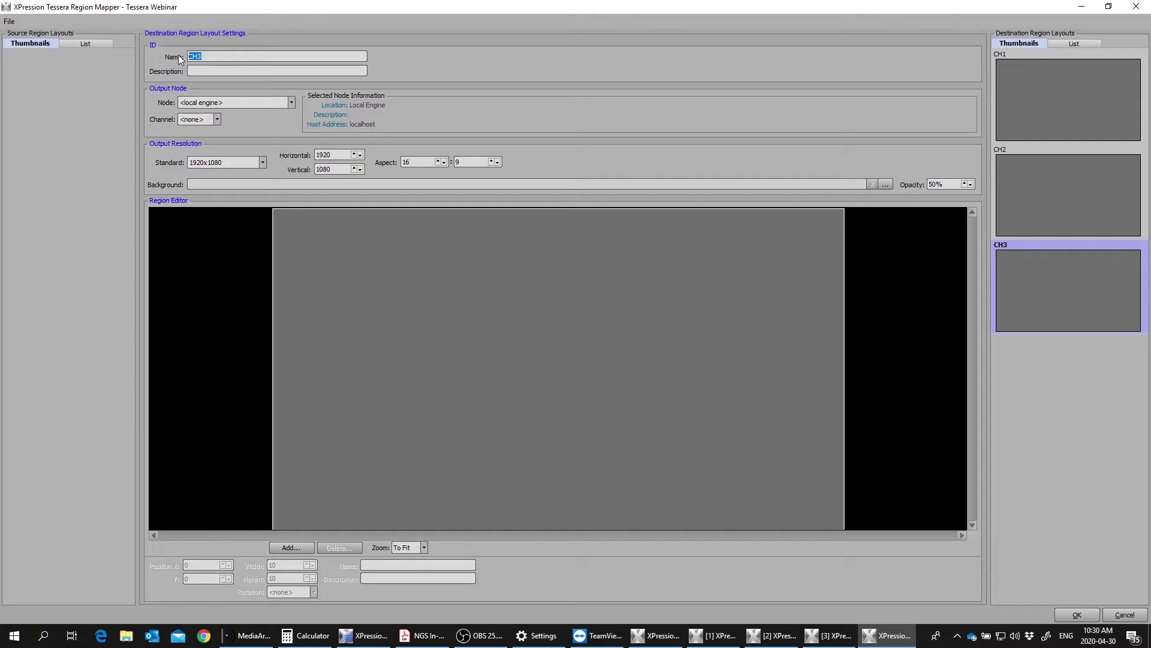
key("BackSpace")
type("Ribbon")
left_click(1115, 426)
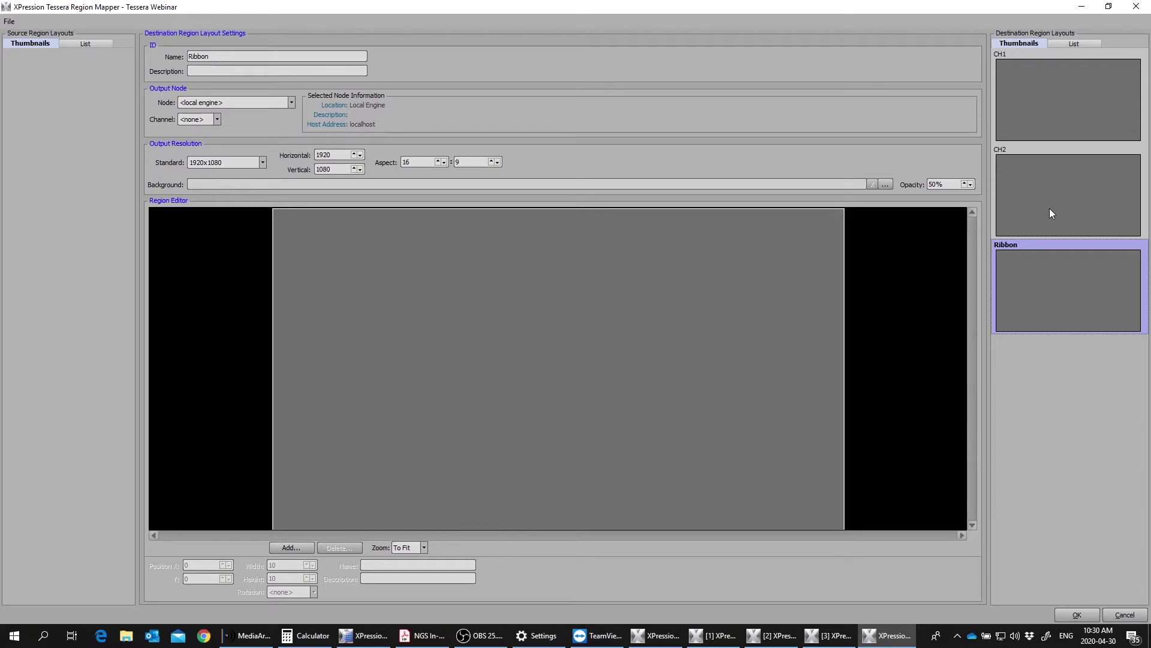
Set the CH1 destination's output node to the local engine and its channel to 1.
left_click(1027, 94)
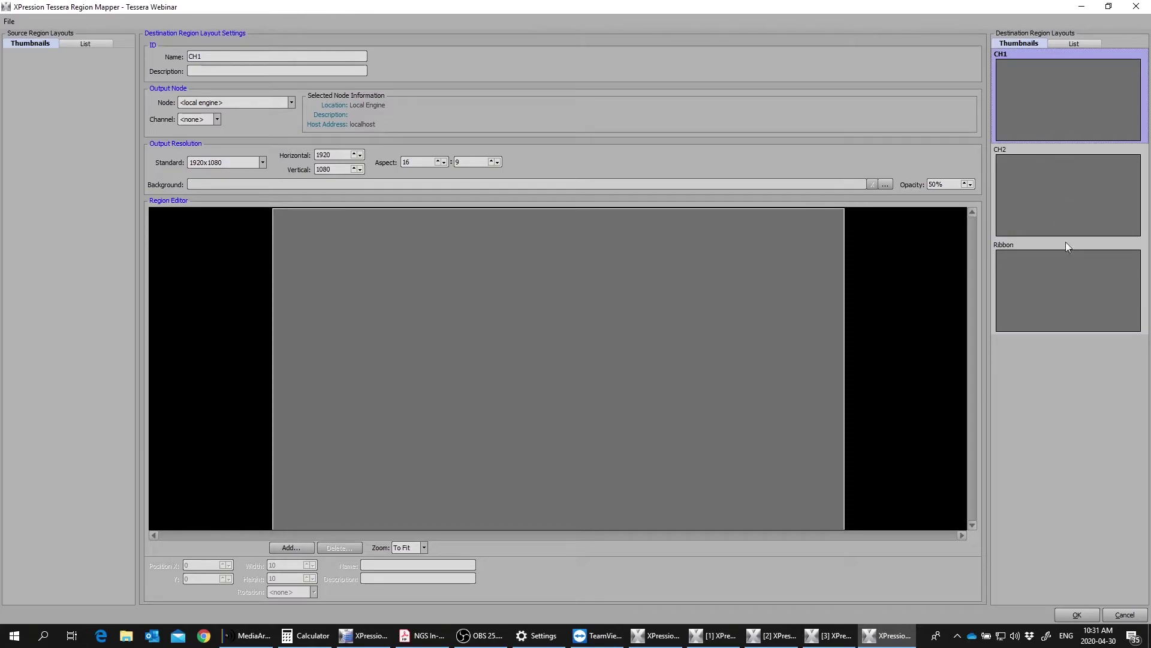
left_click(1043, 185)
left_click(1035, 88)
left_click(1096, 195)
left_click(1042, 90)
left_click(291, 102)
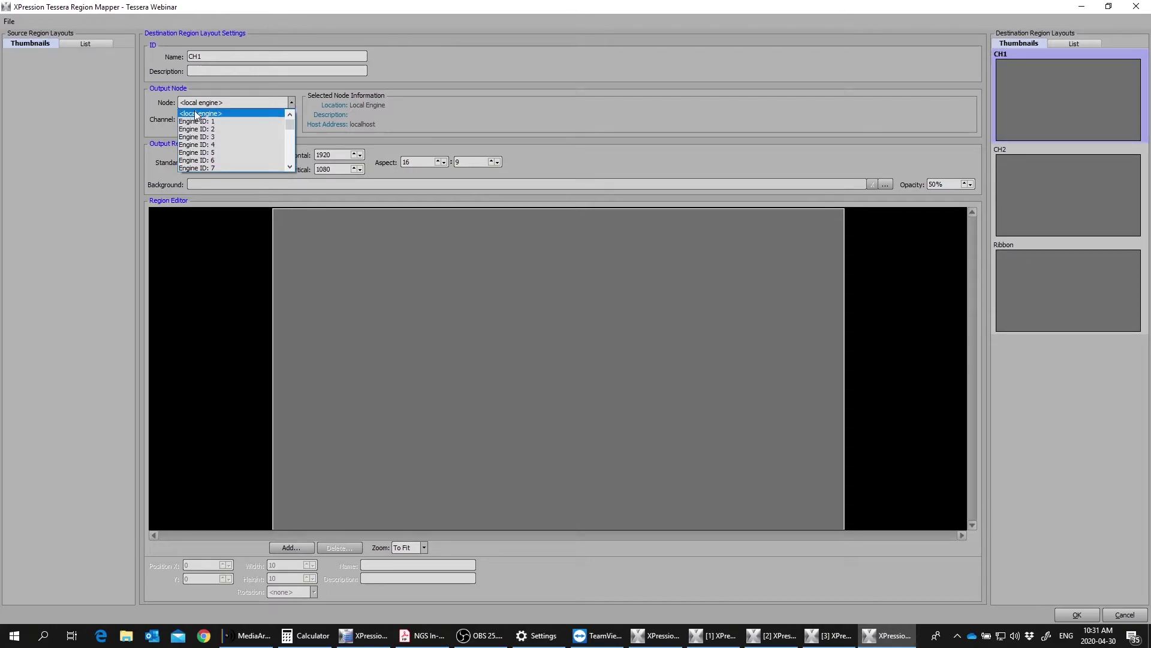
left_click(197, 113)
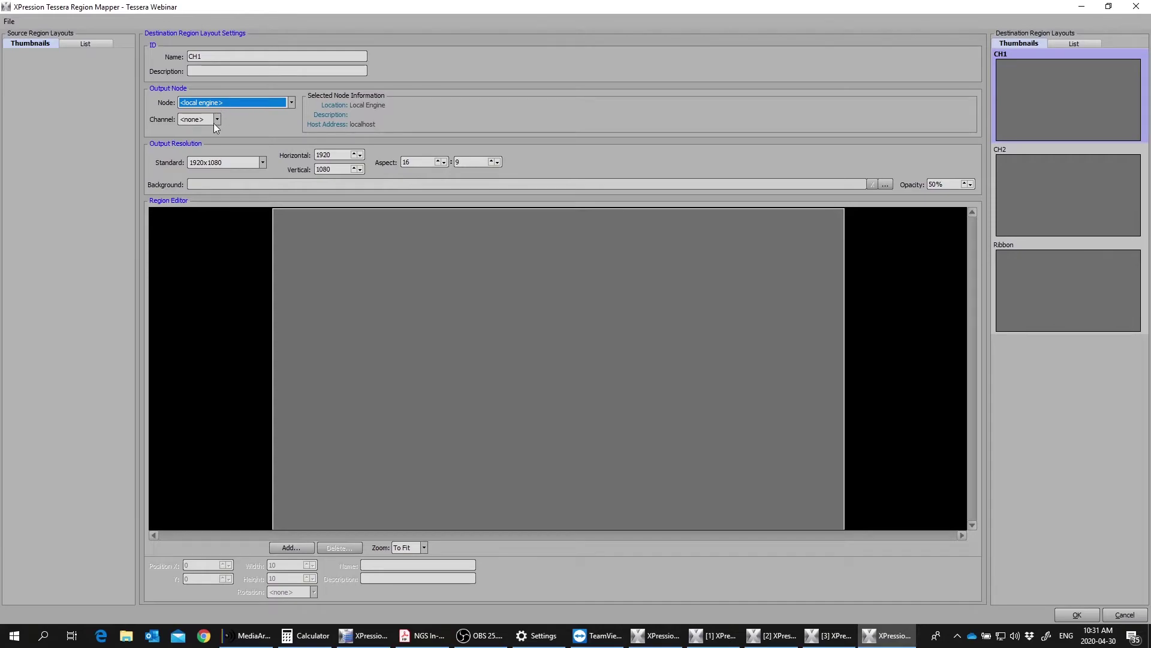
left_click(217, 118)
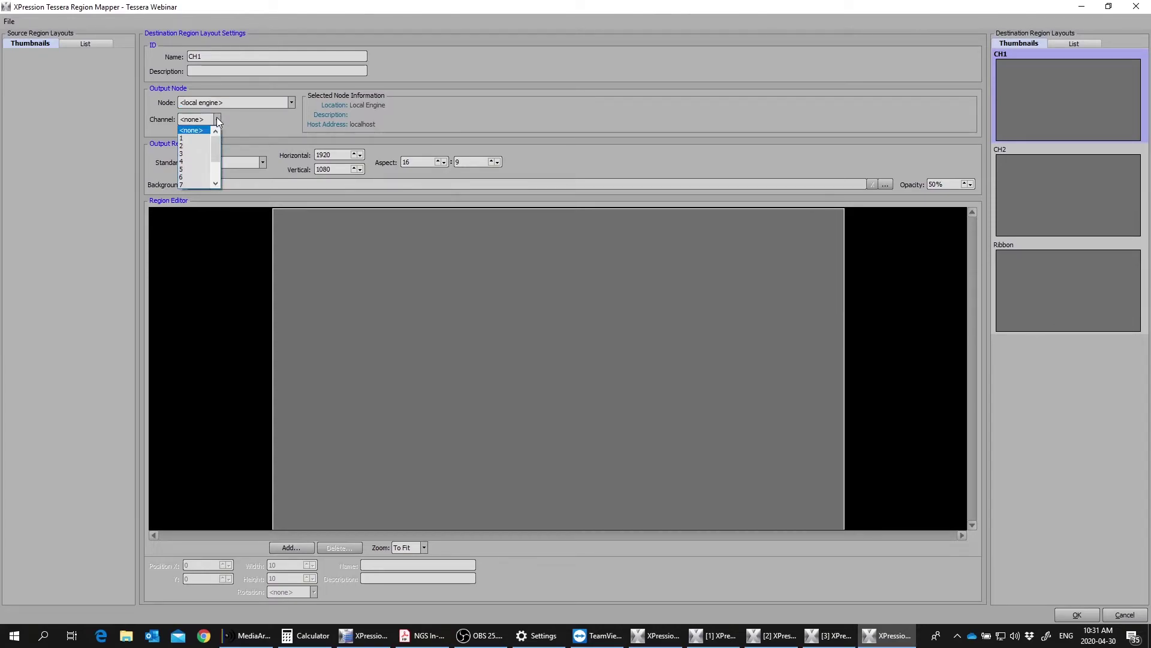
left_click(188, 139)
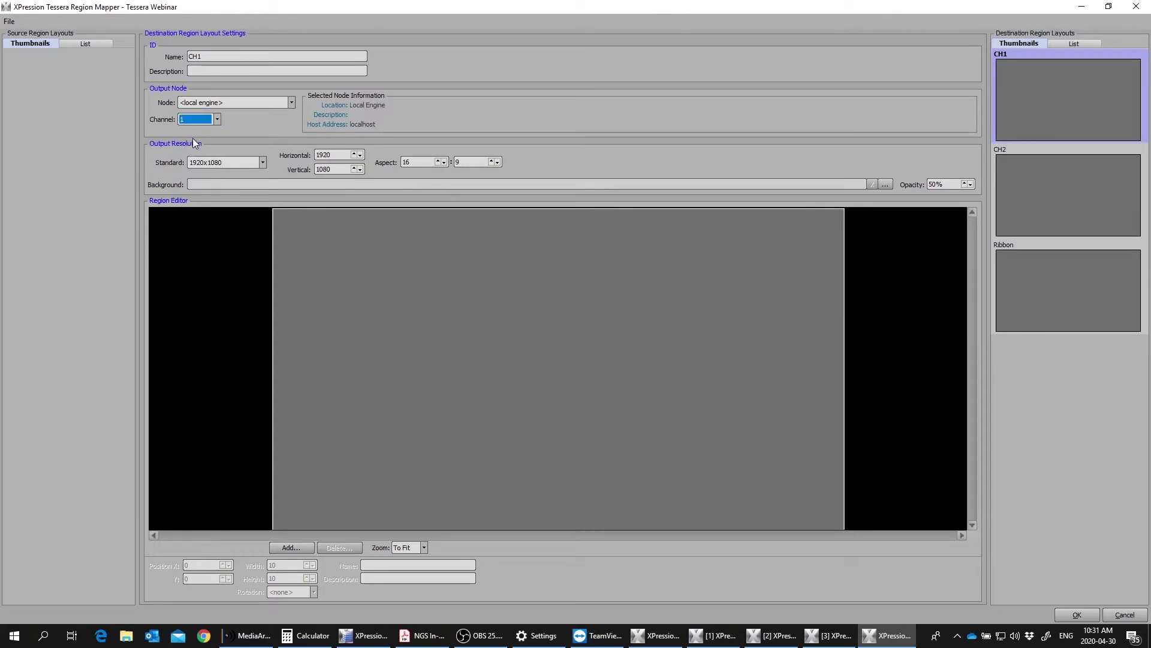
Assign output channel 2 to the CH2 destination and channel 3 to the Ribbon destination.
left_click(1061, 182)
left_click(217, 118)
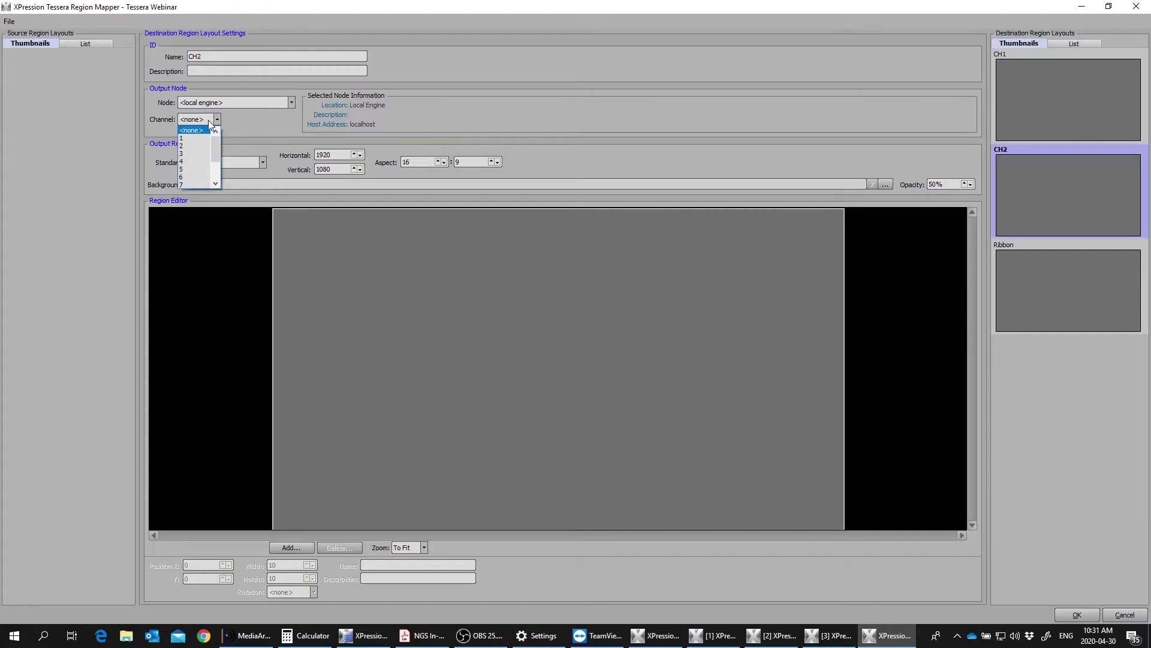
left_click(181, 142)
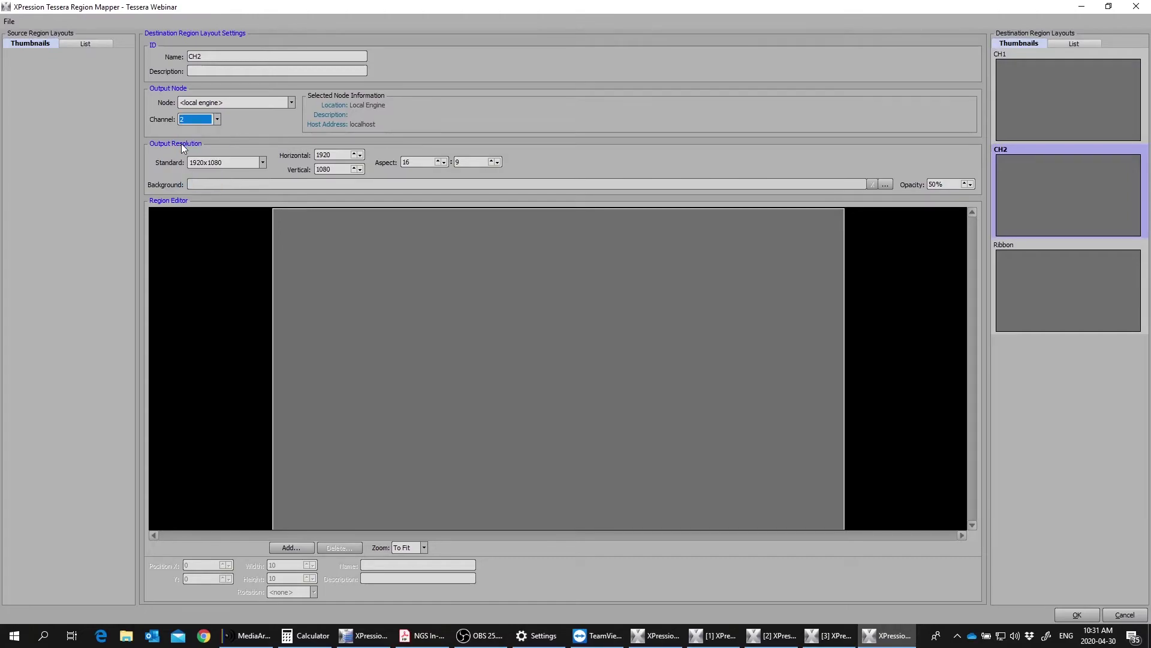
left_click(1055, 269)
left_click(218, 118)
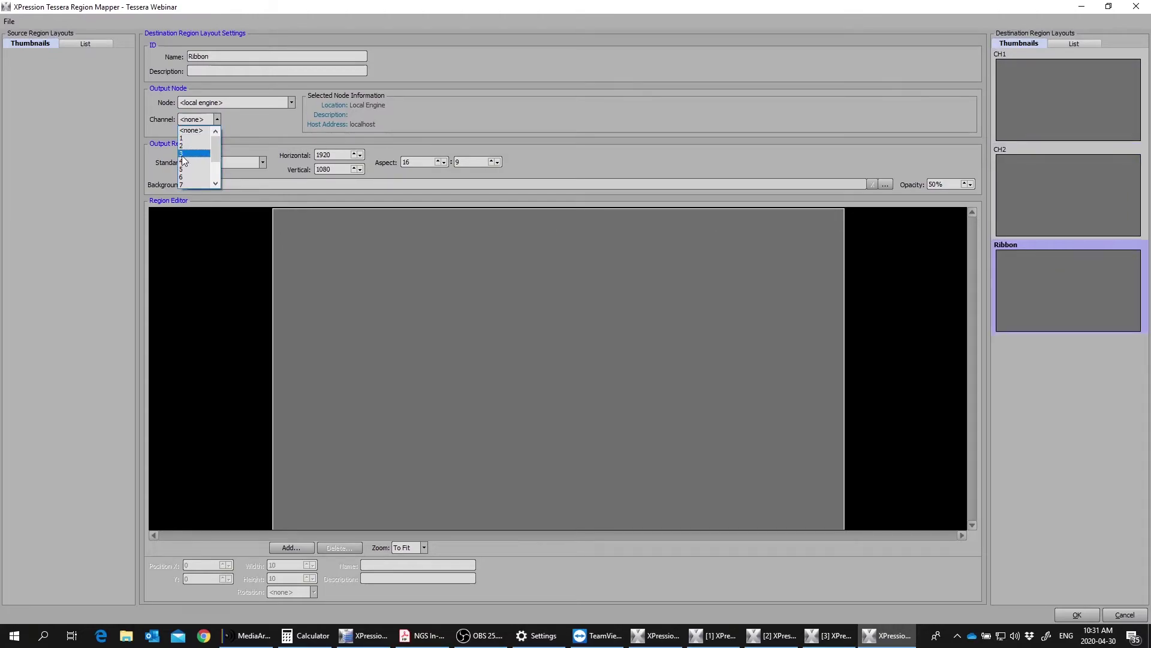
left_click(183, 153)
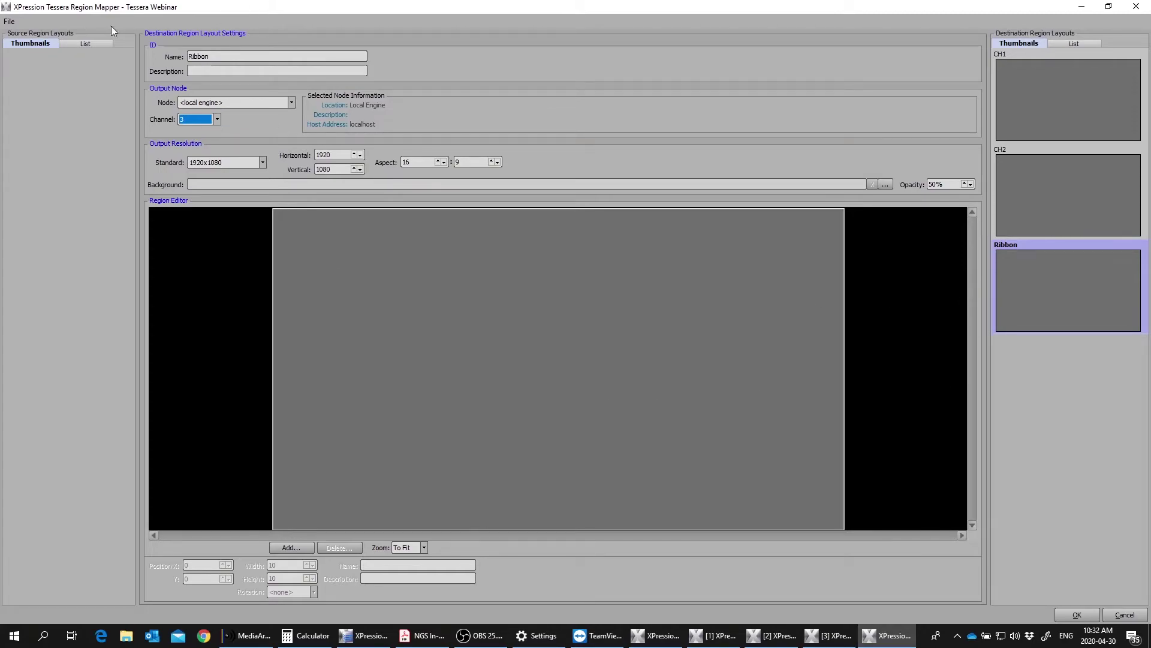
Add a source region layout named Full Display with a horizontal virtual dimension of 3840.
left_click(42, 70)
right_click(23, 69)
left_click(72, 80)
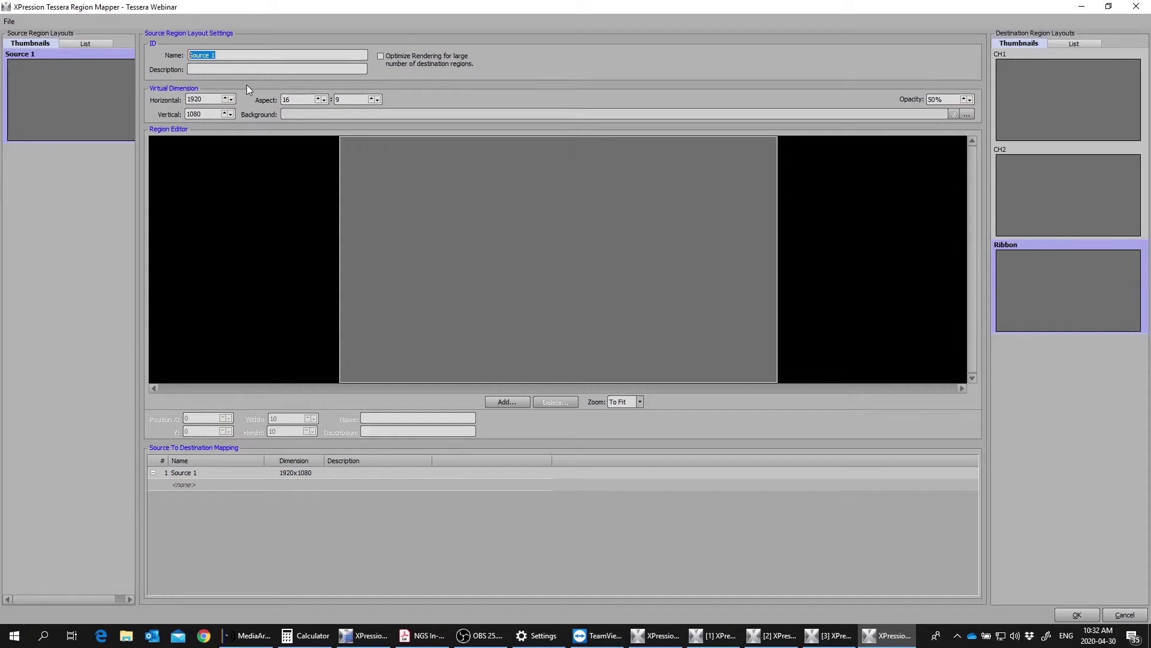
type("Full Display")
left_click(209, 99)
left_click_drag(209, 99, 170, 100)
type("3840")
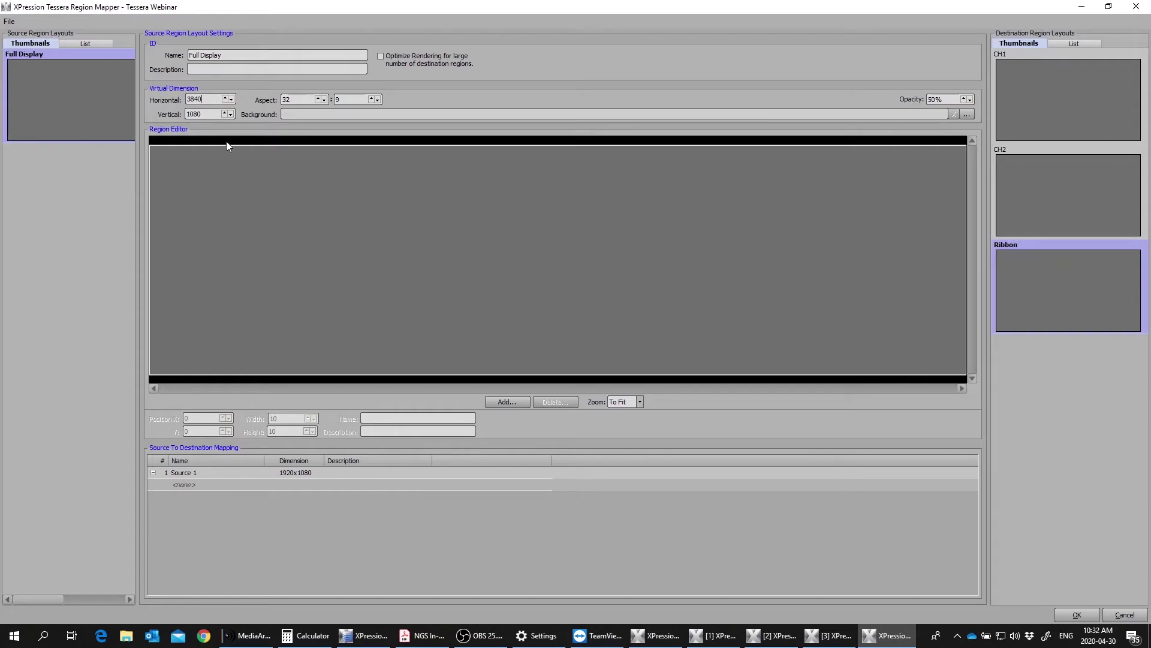
Add a 1920 by 1080 region to the Full Display source and name it Full Display Left.
left_click(514, 401)
type("1920")
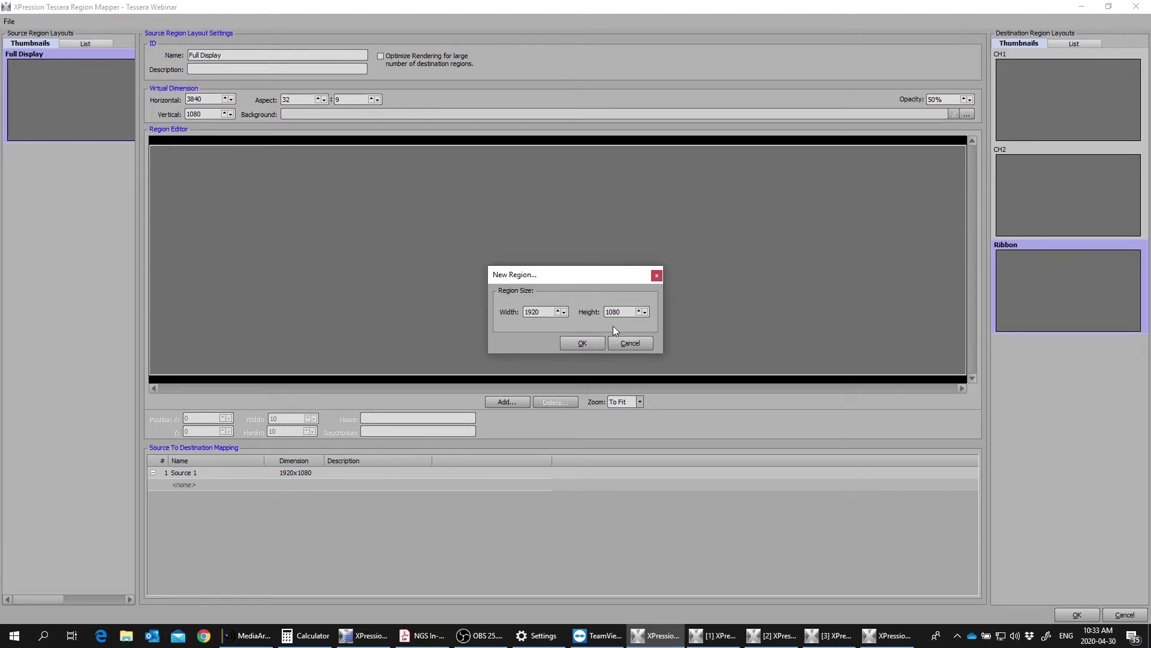
left_click(590, 343)
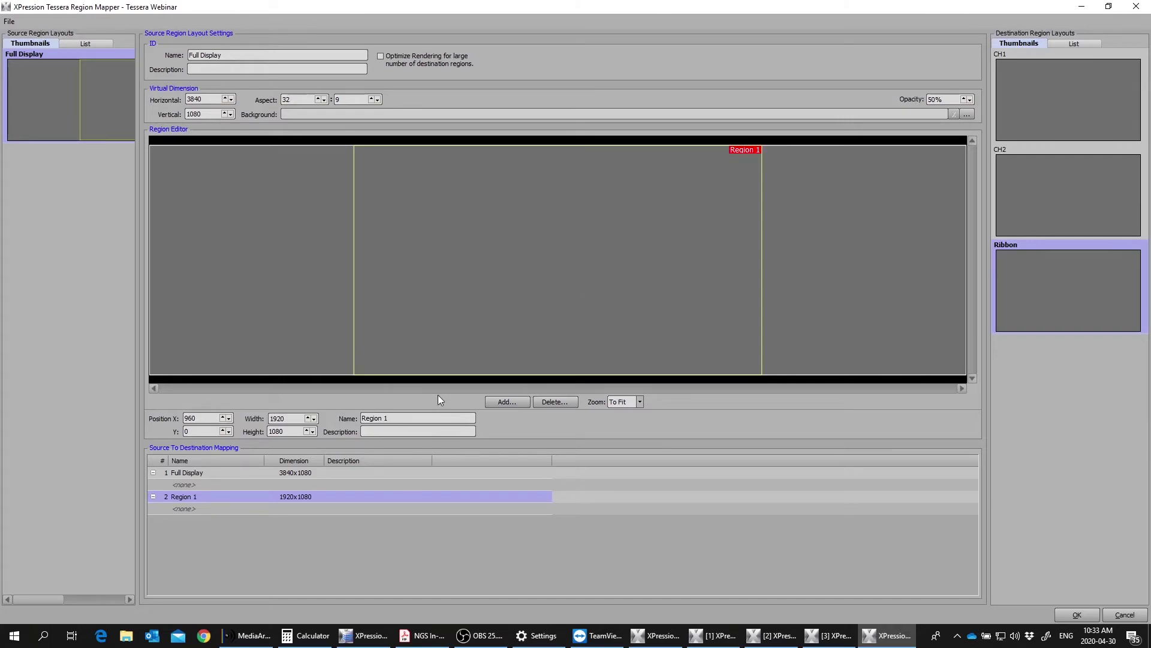
key("ctrl+a")
type("Full Display Left")
Try offsetting the Full Display Left region, including Y at 20, and set its position to X 0, Y 0.
left_click_drag(538, 251, 561, 227)
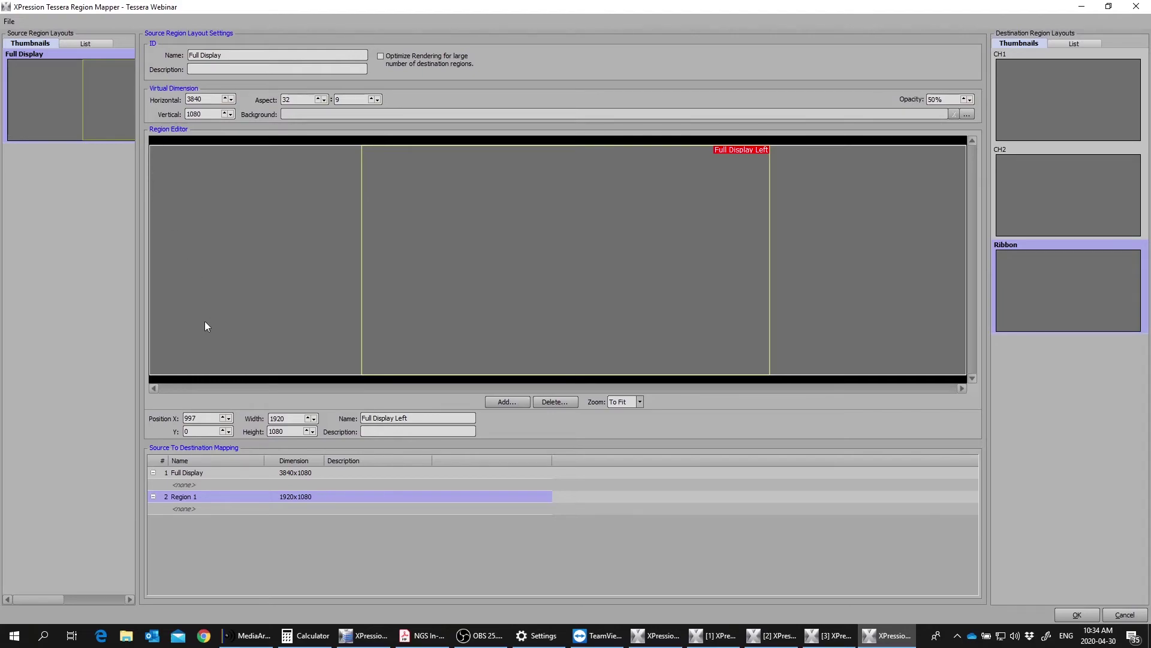
type("20")
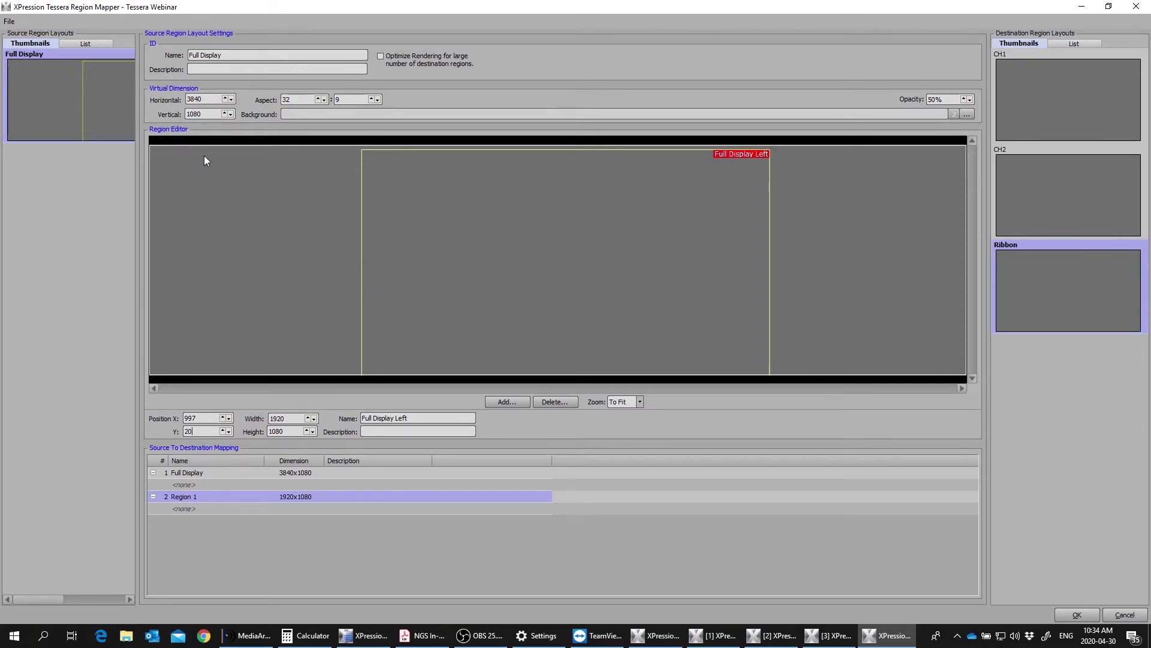
type("0")
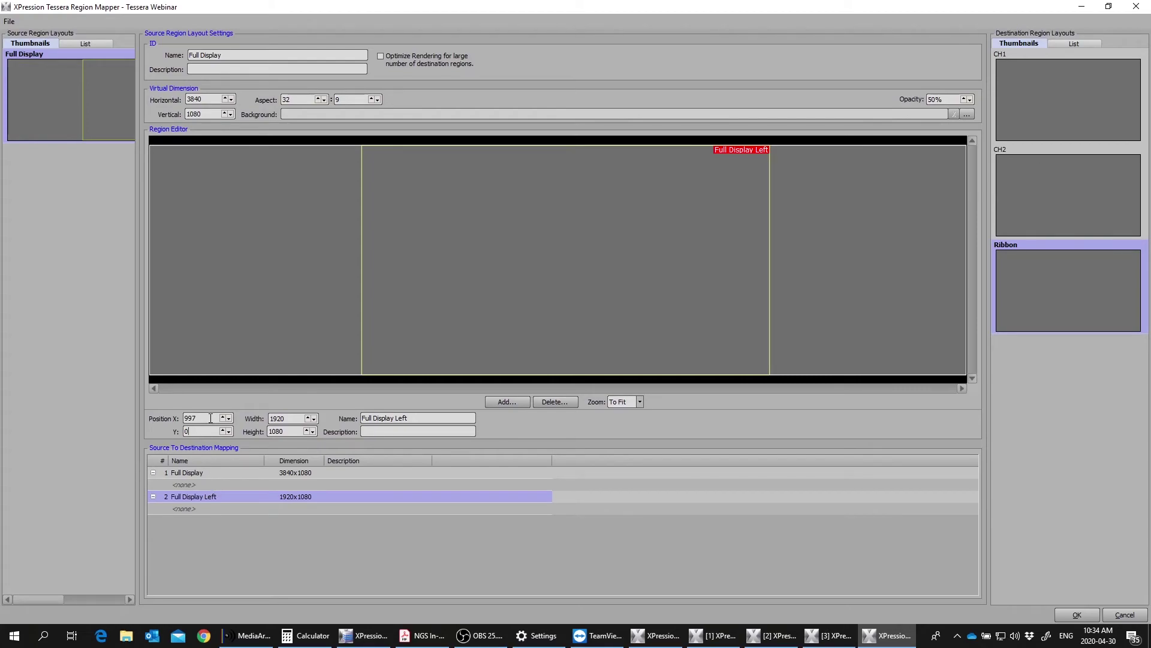
key("shift+Tab")
type("0")
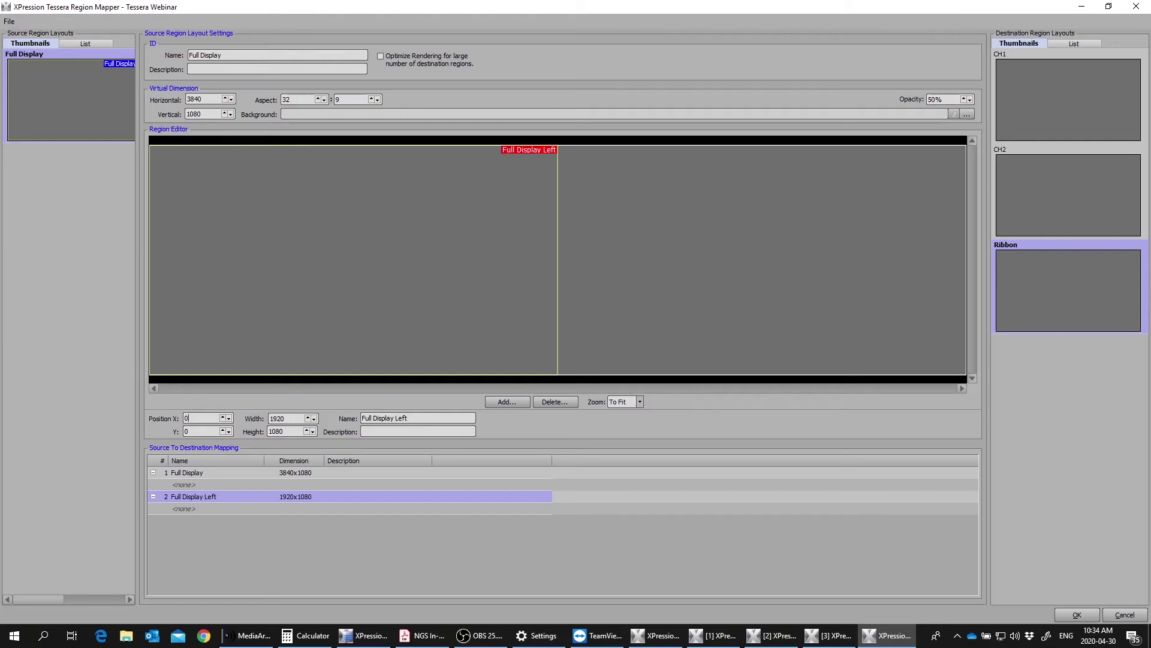
Duplicate the Full Display Left region as Full Display Right and set the copy's X position to 1920.
right_click(397, 207)
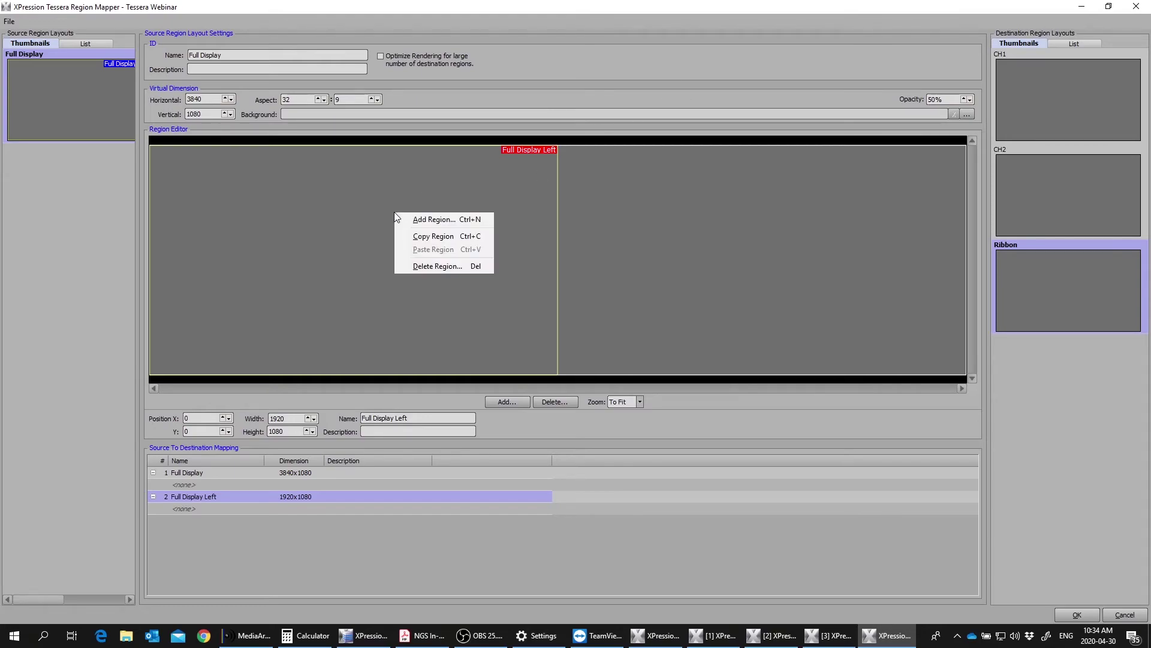
left_click(426, 236)
right_click(472, 247)
left_click(500, 282)
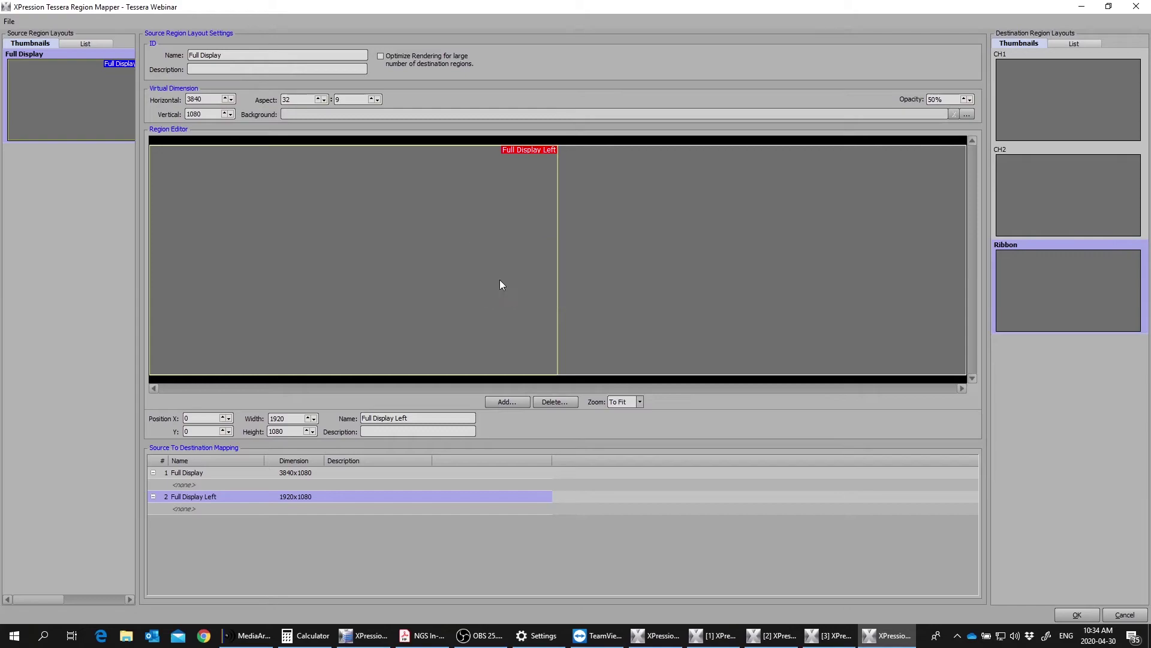
left_click_drag(403, 419, 324, 419)
type("Full ")
type("Display Ri")
type("ight")
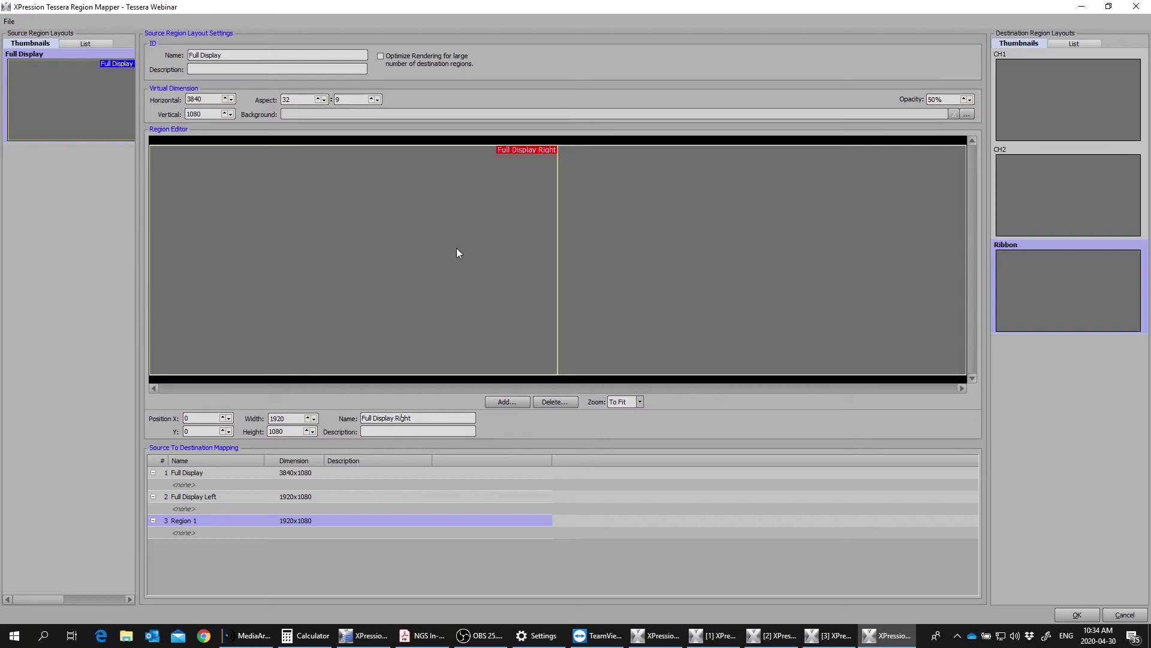
double_click(198, 419)
type("1920")
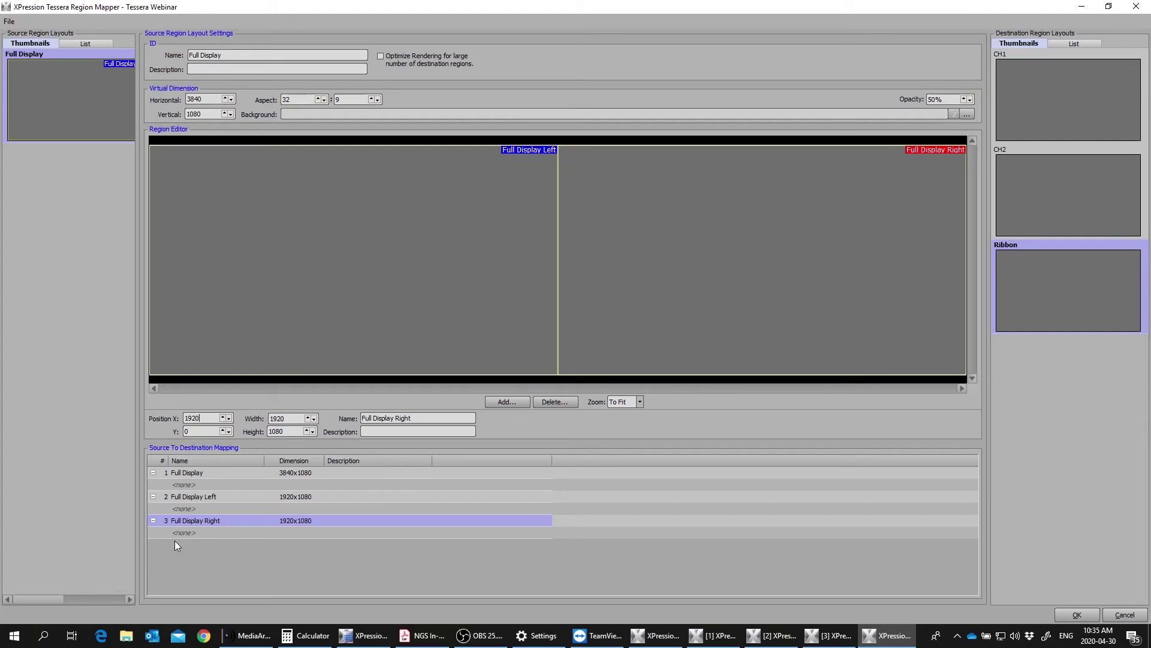
Map the Full Display Left source region to the CH1 destination.
left_click(210, 507)
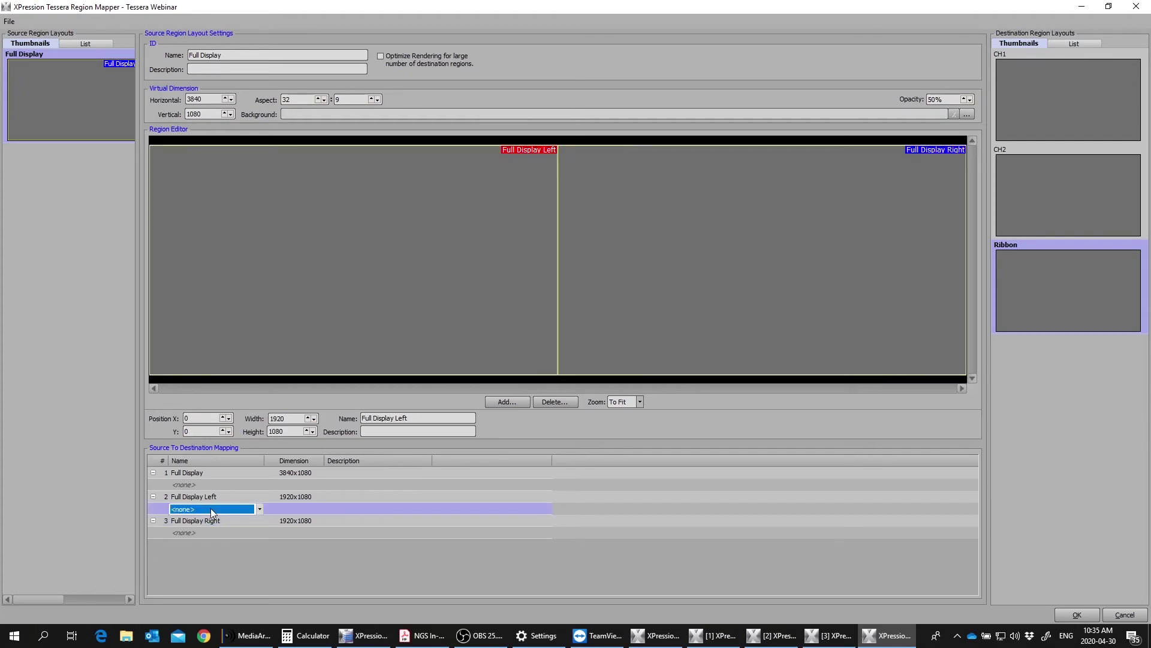
left_click(259, 509)
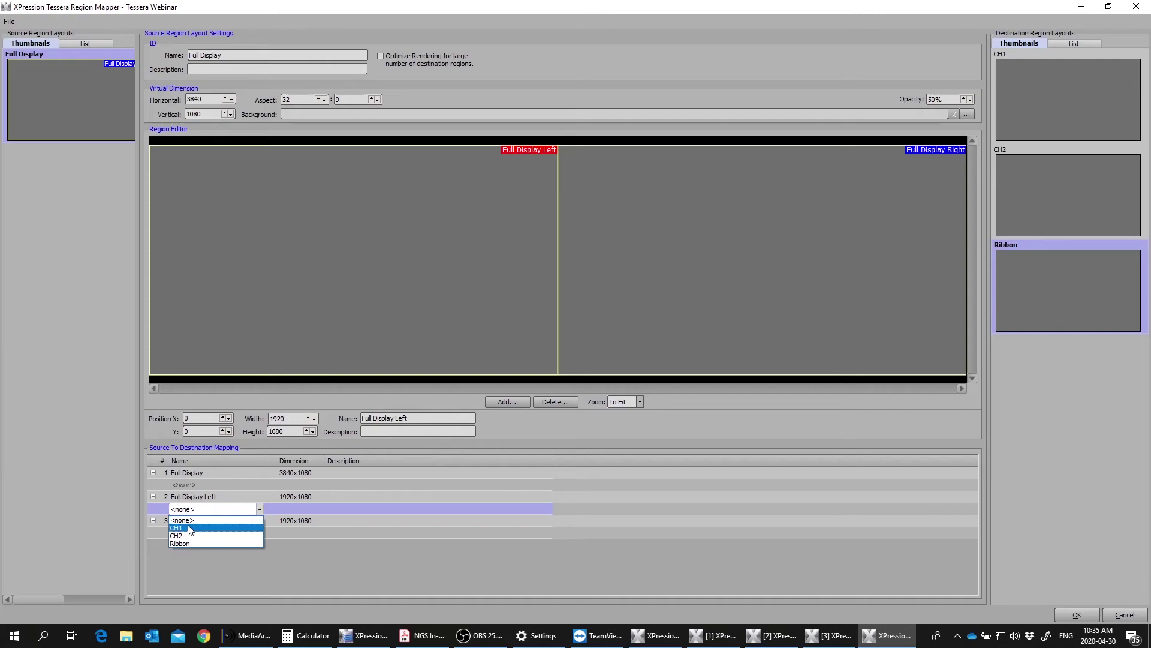
left_click(180, 529)
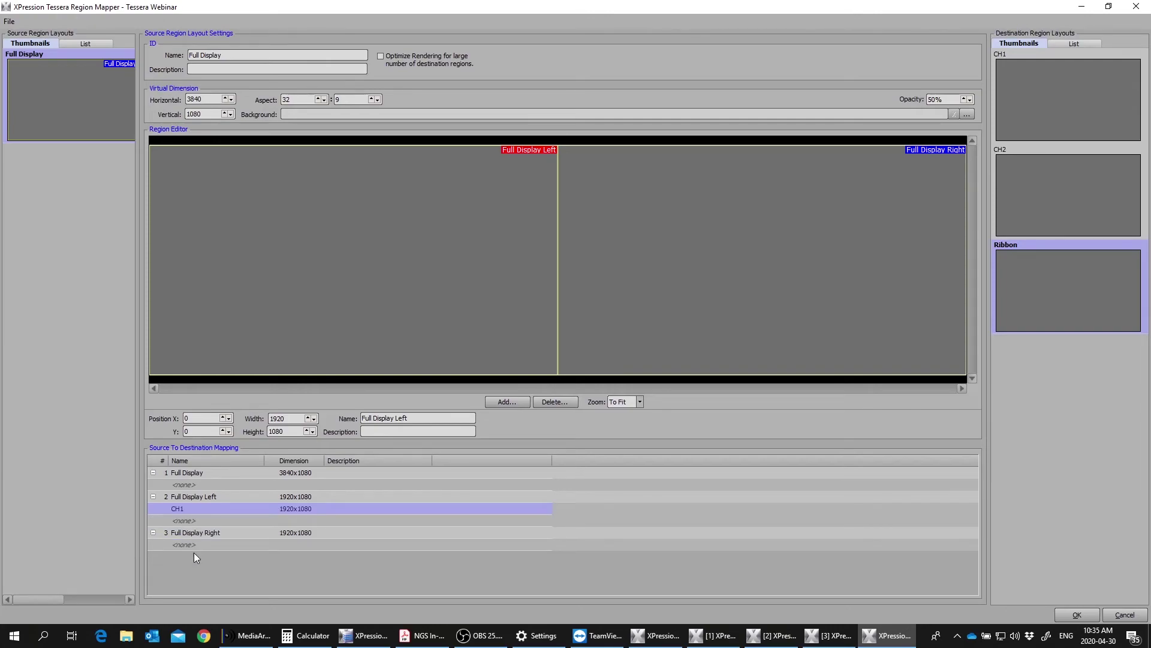
Map the Full Display Right source region to the CH2 destination and accept the region mapping.
left_click(196, 544)
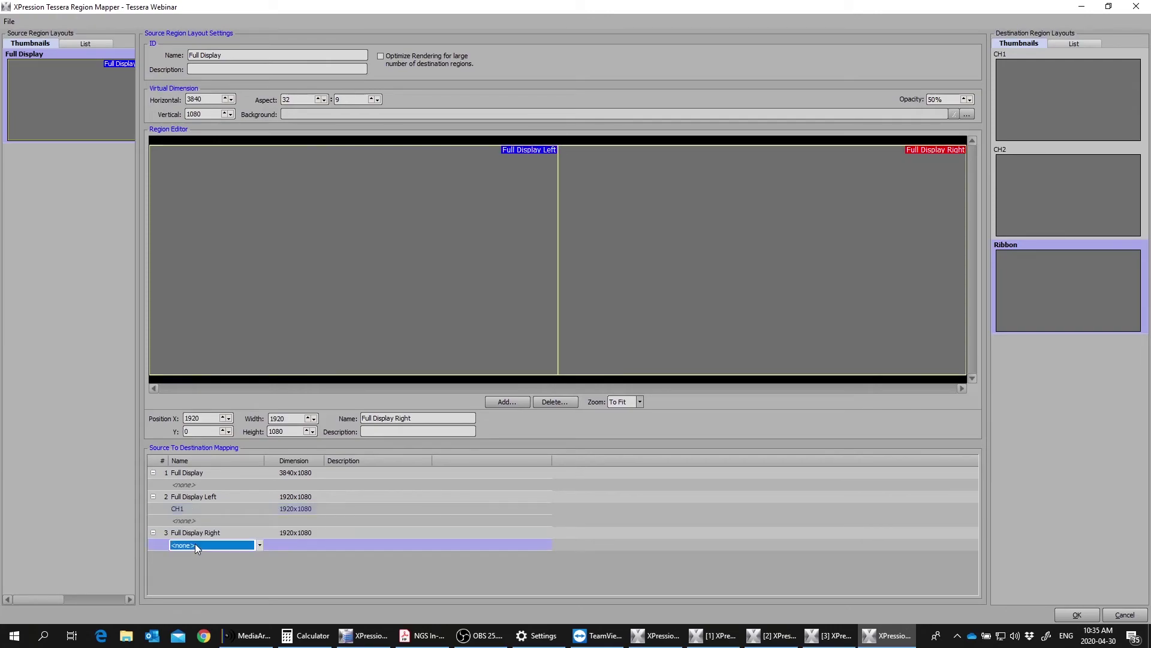
left_click(259, 545)
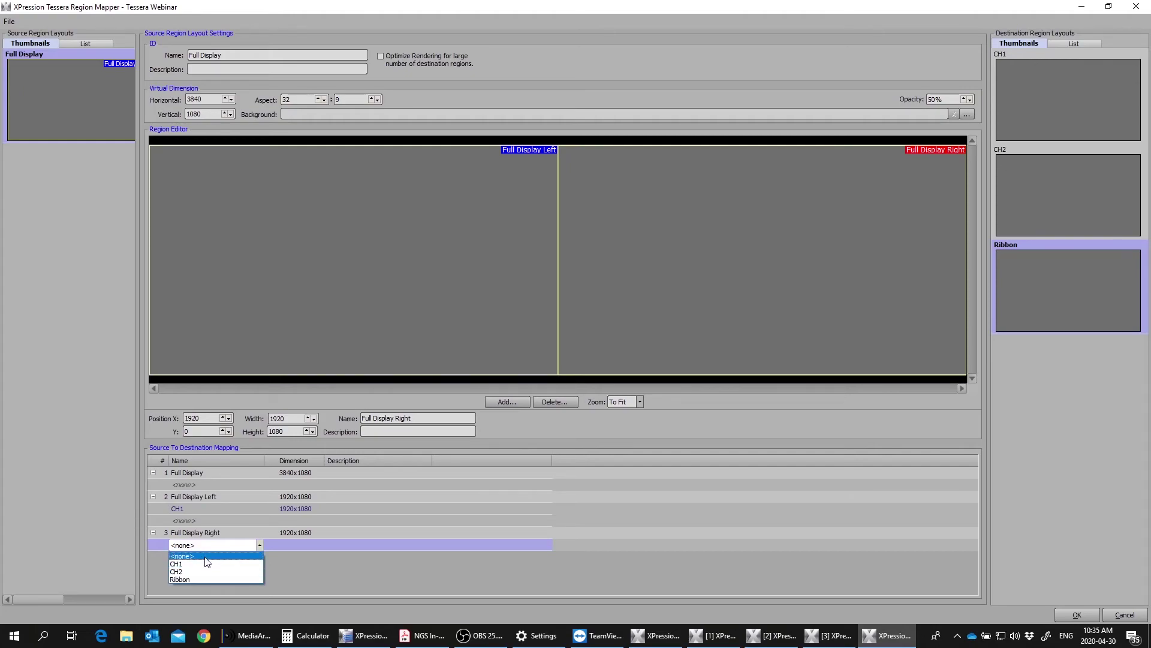
left_click(179, 572)
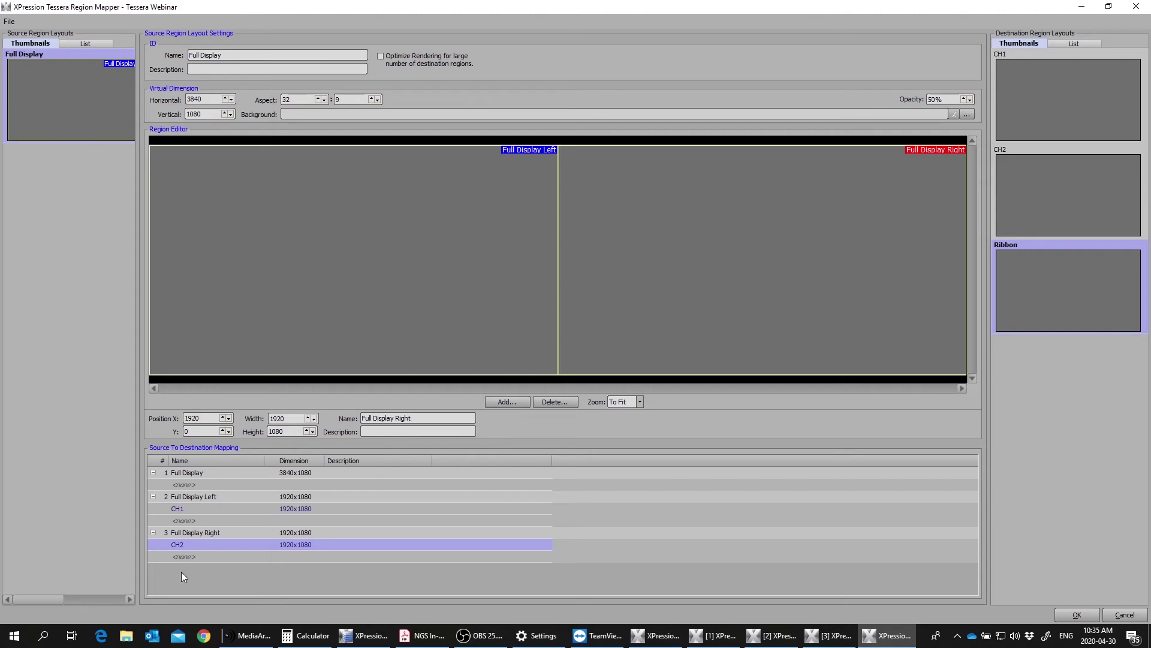
left_click(1078, 614)
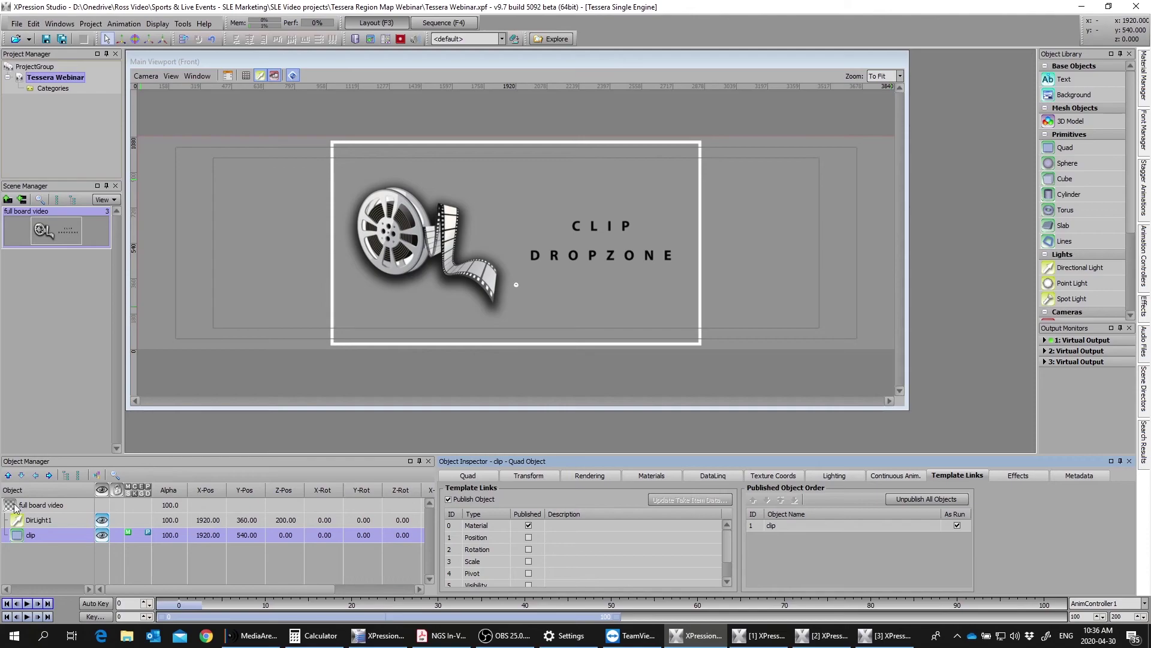
Set the full board video scene's default take item layer to 500.
left_click(33, 505)
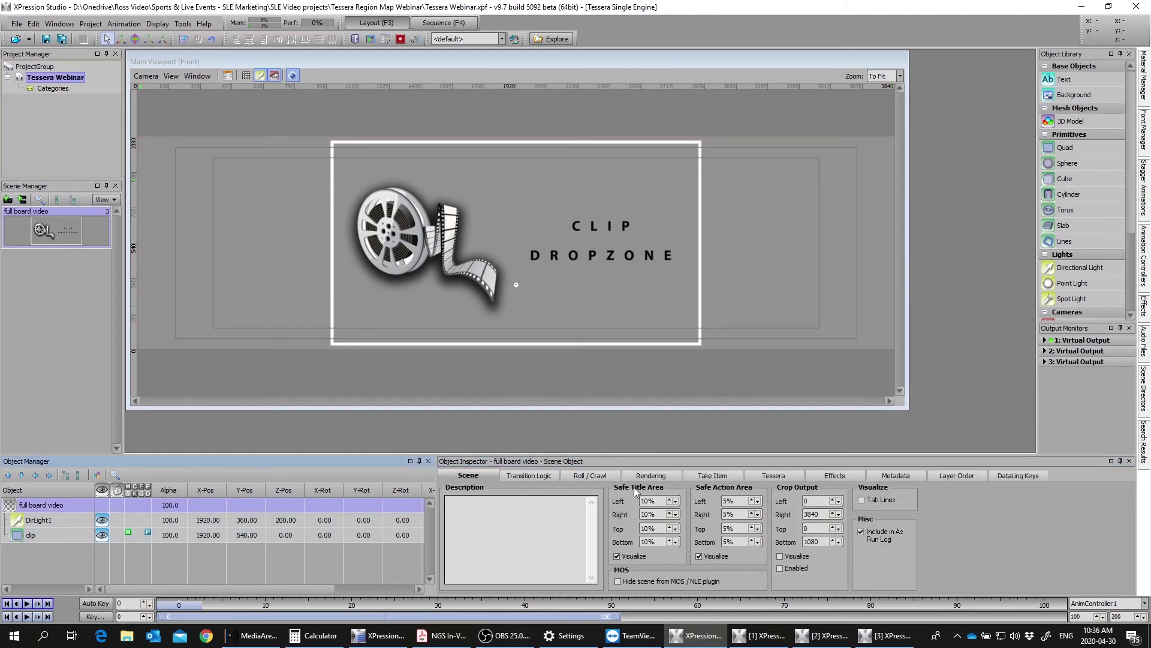
left_click(711, 476)
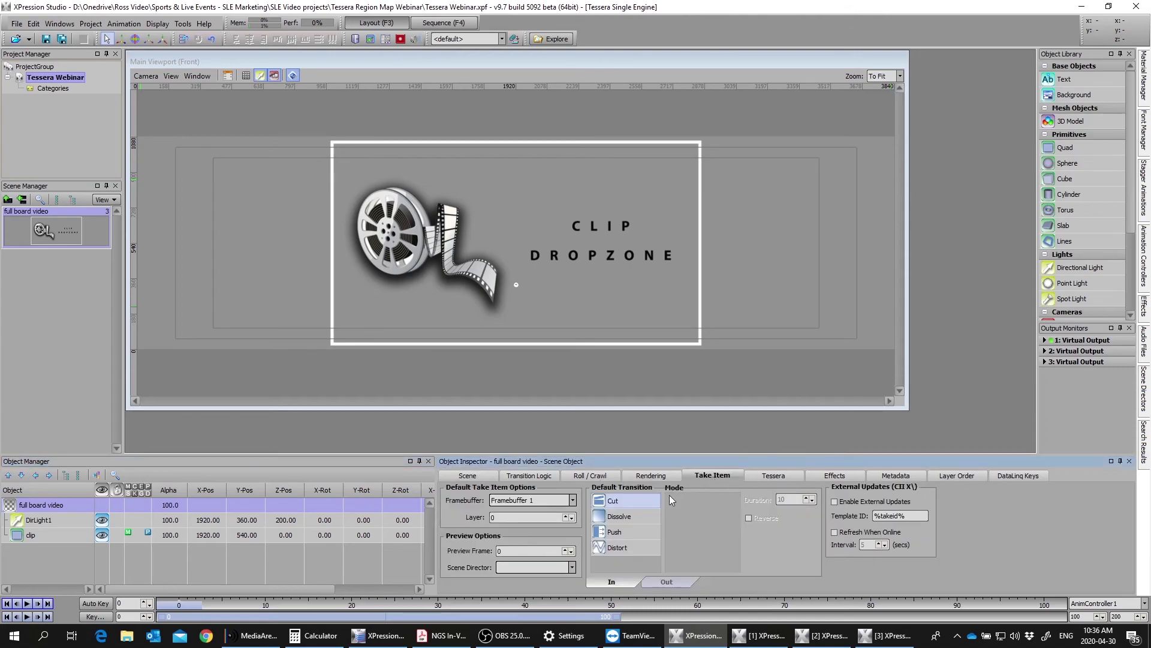
left_click(505, 517)
type("500")
Assign Full Display as the full board video scene's Tessera source template.
left_click(775, 475)
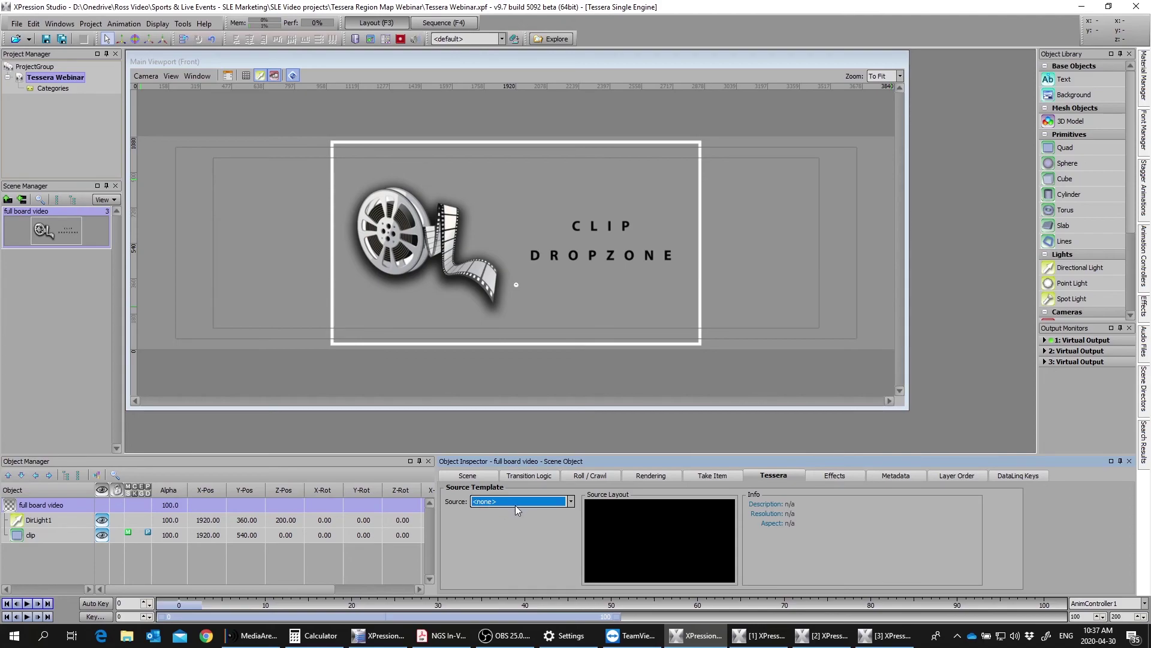
left_click(540, 501)
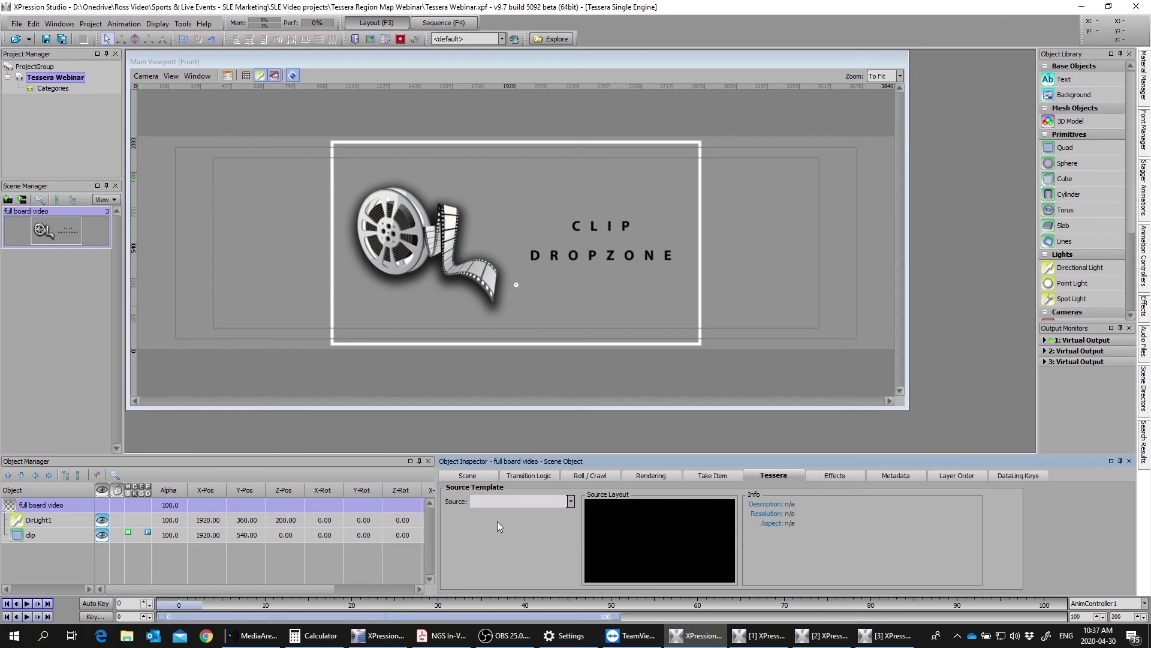
left_click(498, 521)
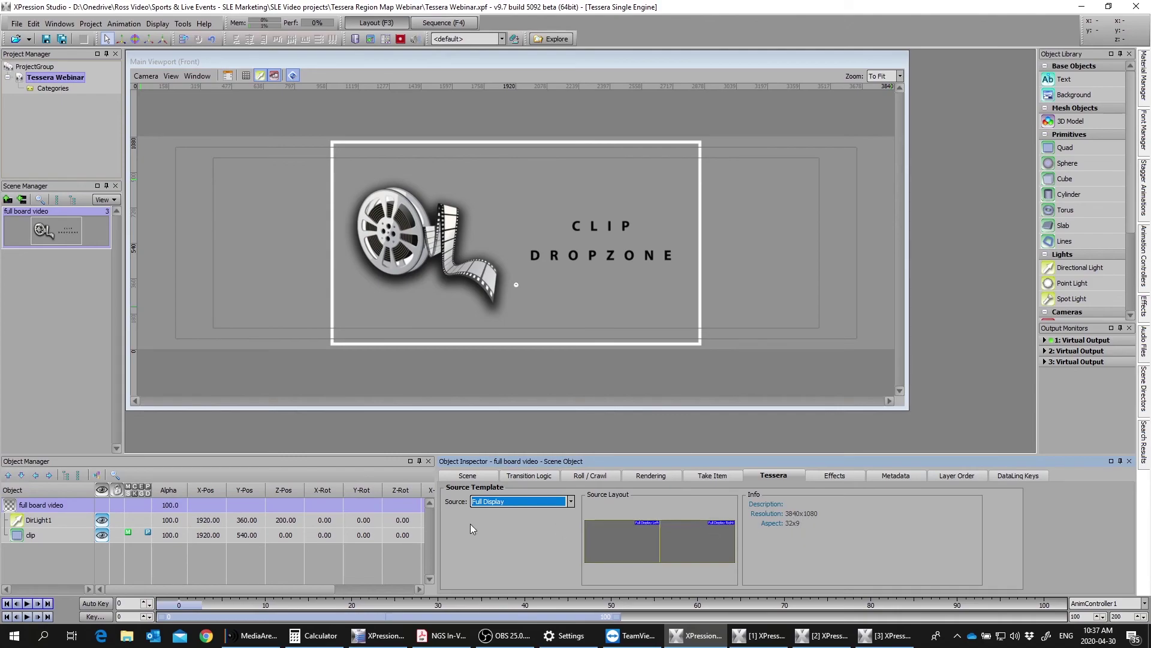
Switch to the sequencer and add the full board video scene to Group 1 as a take item.
left_click(57, 344)
left_click(447, 24)
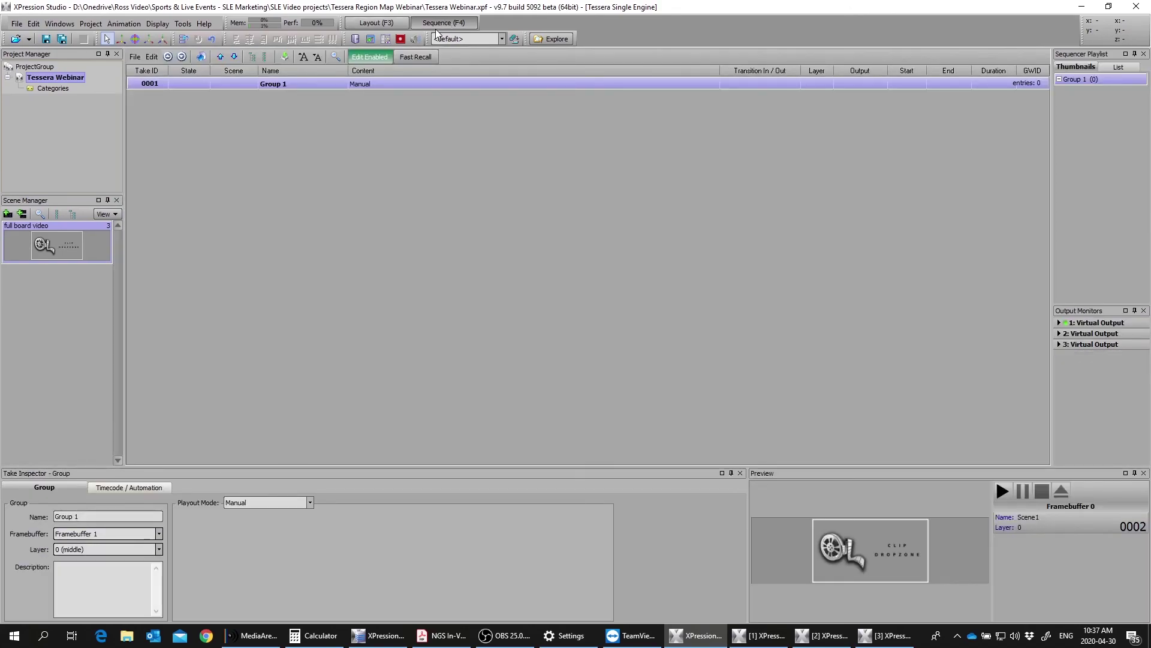
left_click_drag(23, 226, 336, 177)
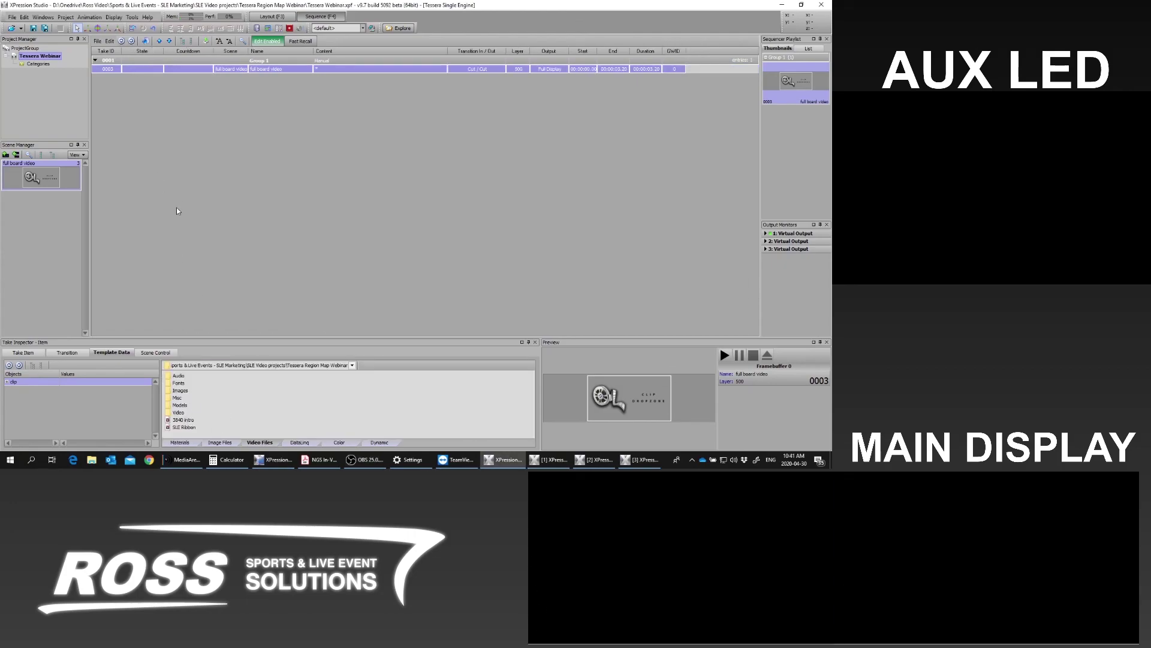
Assign the 3840 Intro video file to the clip object in the full board video take item's template data.
left_click(185, 421)
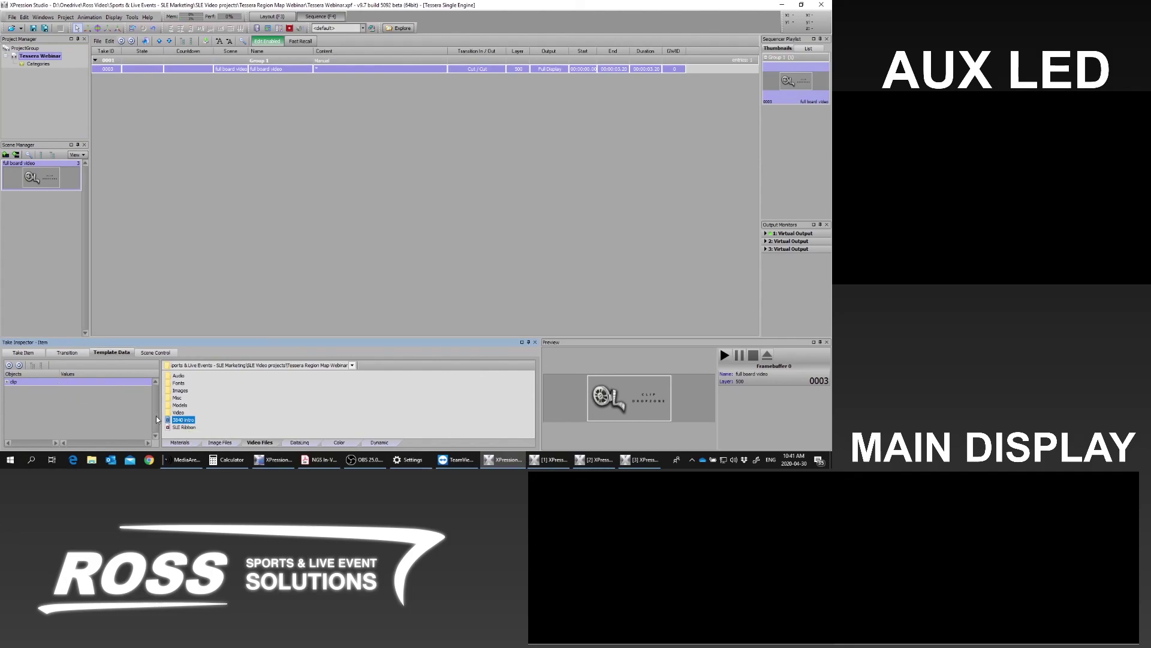
left_click(182, 443)
left_click(259, 443)
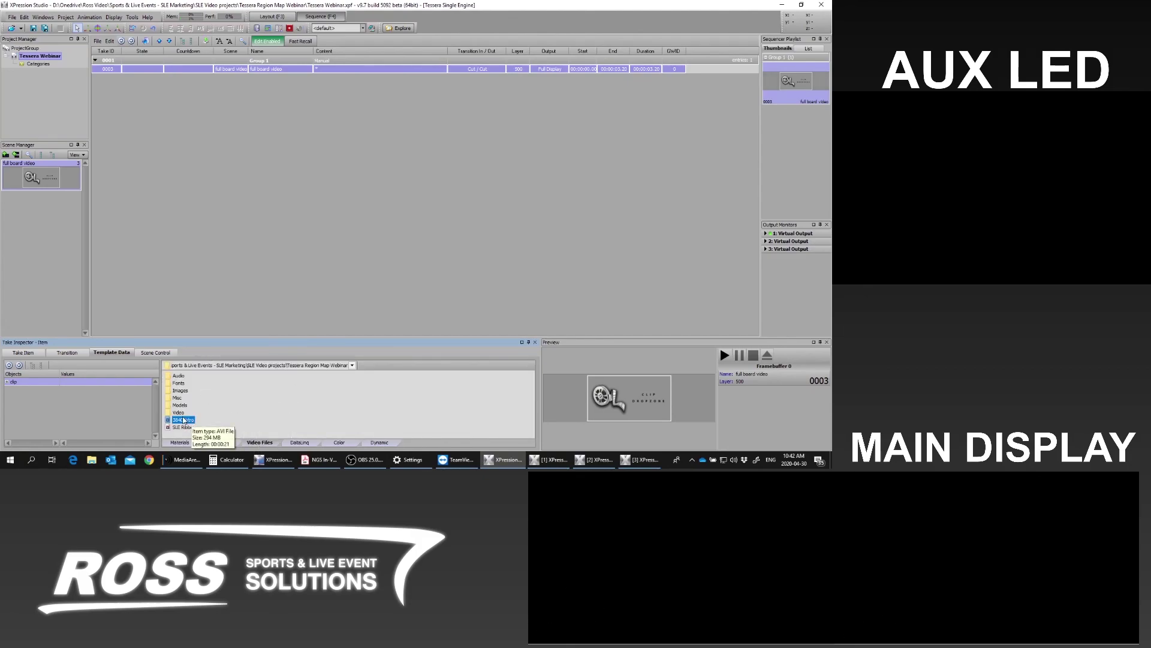
left_click_drag(184, 420, 96, 384)
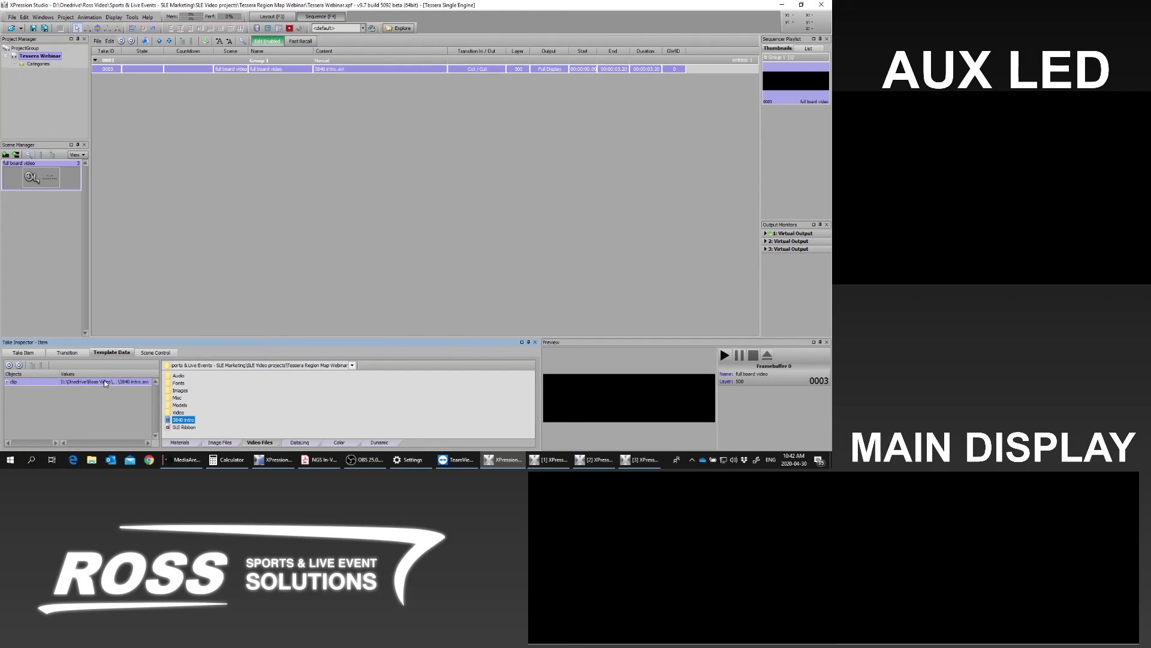